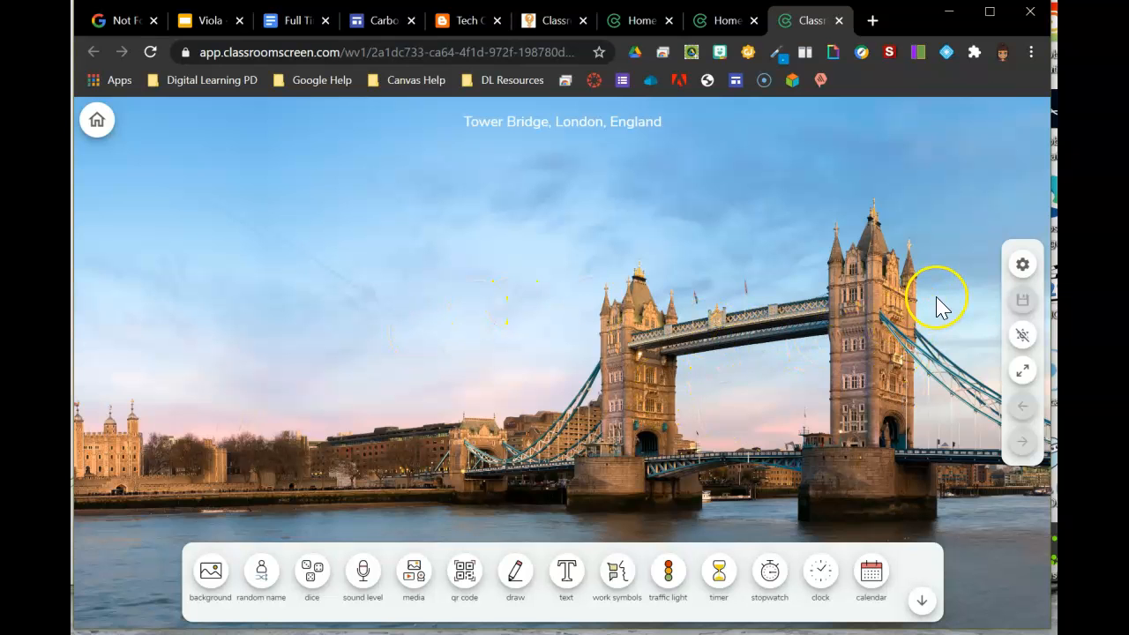
Step: Change the screen background to the Great Pyramid of Giza photo
{"action": "left_click", "coordinate": [210, 569]}
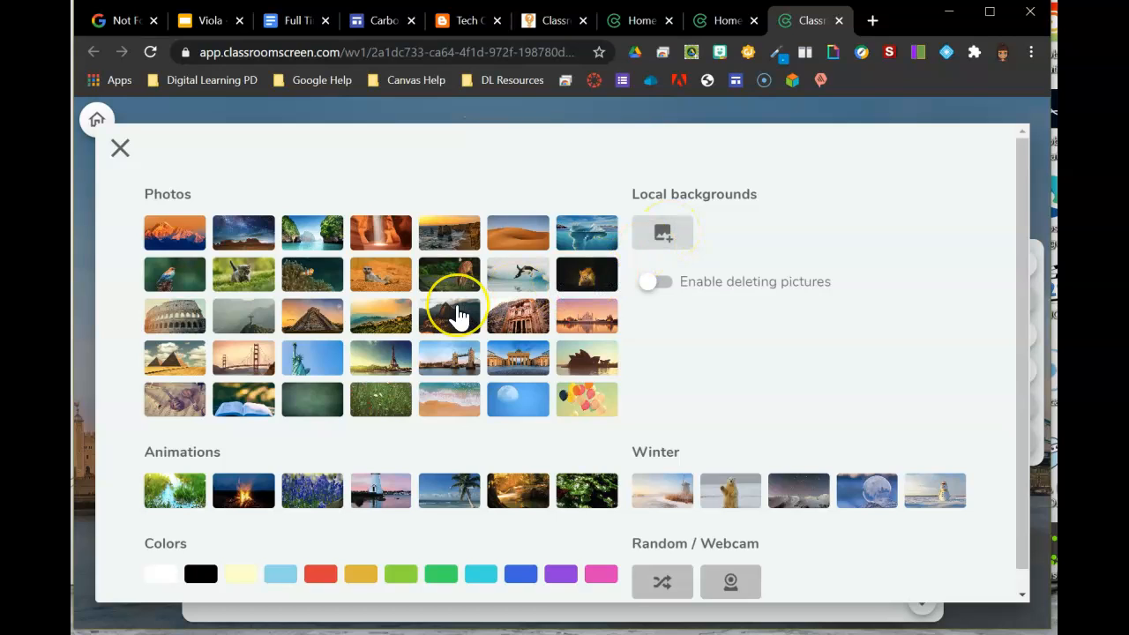
{"action": "left_click", "coordinate": [227, 352]}
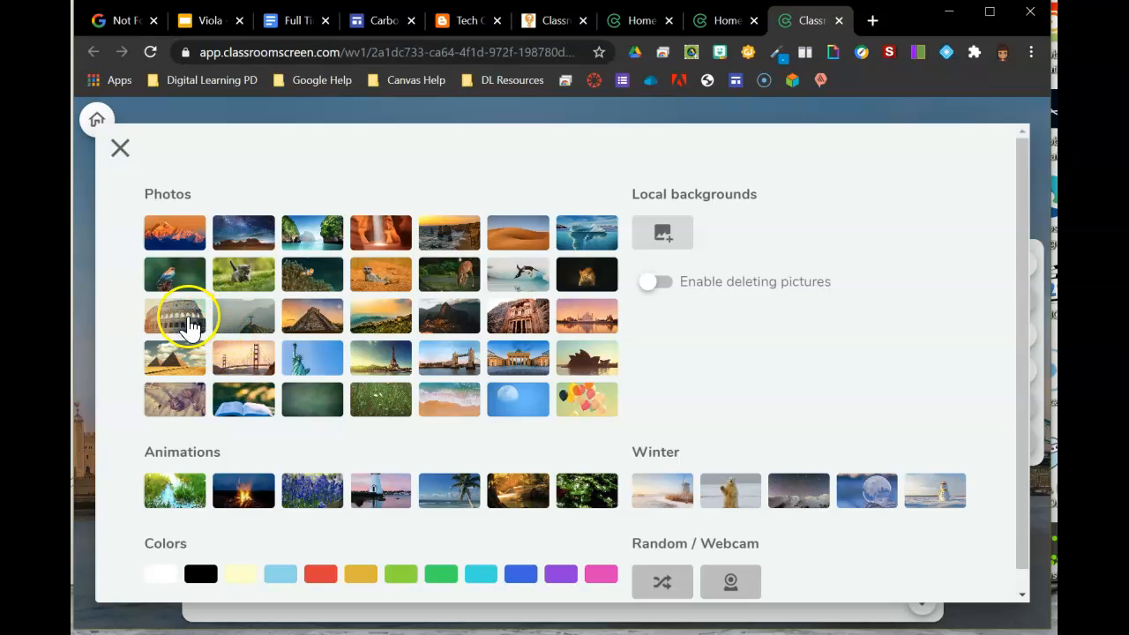
{"action": "left_click", "coordinate": [195, 364]}
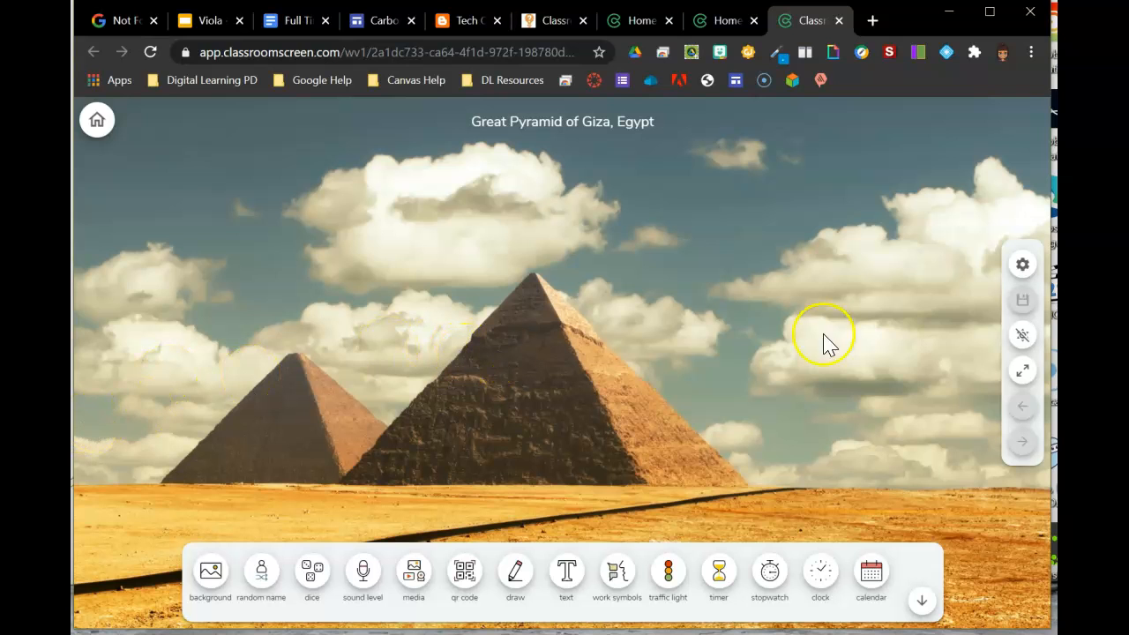
Step: Try the widget bar visibility toggle and enter then exit full-screen mode
{"action": "left_click", "coordinate": [1021, 335]}
{"action": "left_click", "coordinate": [1021, 335]}
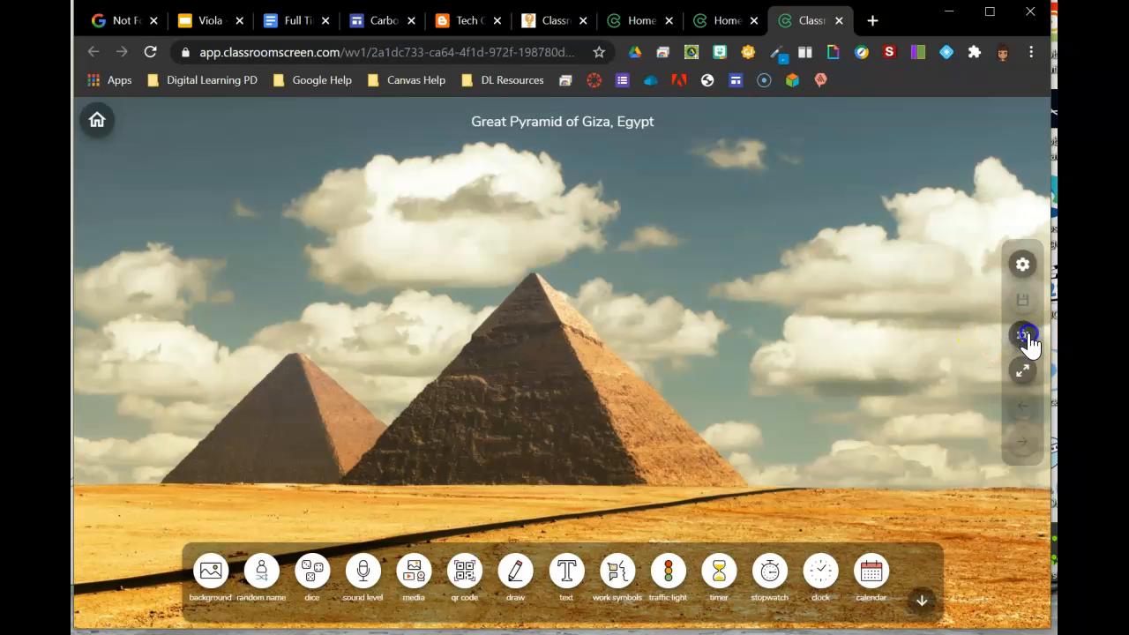
{"action": "left_click", "coordinate": [1023, 335]}
{"action": "left_click", "coordinate": [1023, 375]}
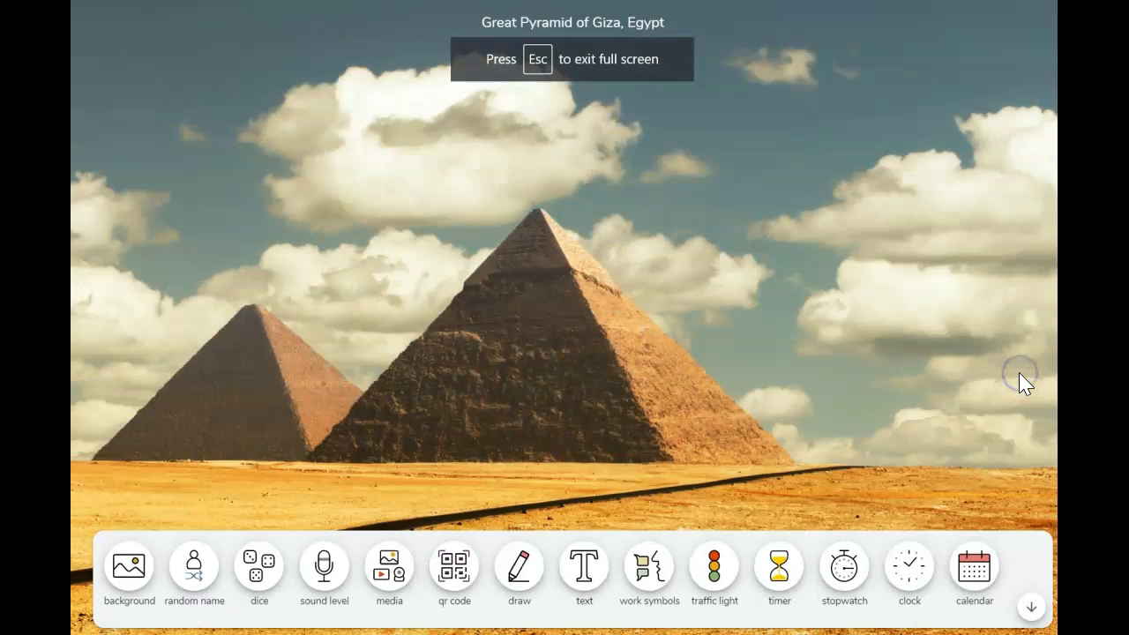
{"action": "left_click", "coordinate": [1021, 377]}
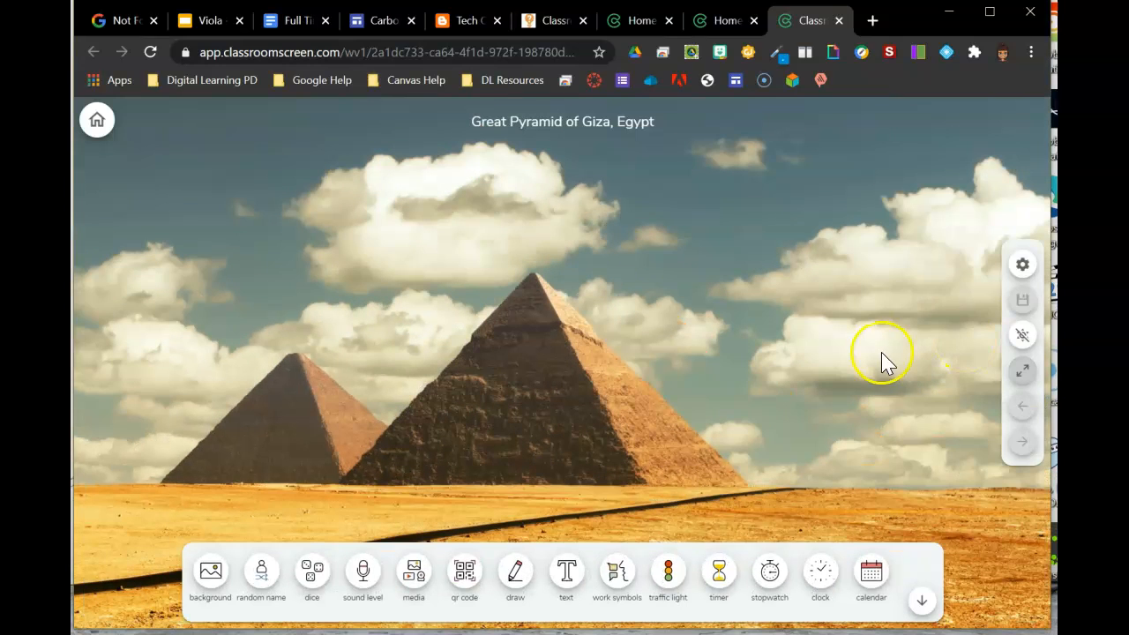
Step: Open the screen settings and review the language list and dashboard image options, then close them
{"action": "left_click", "coordinate": [1020, 263]}
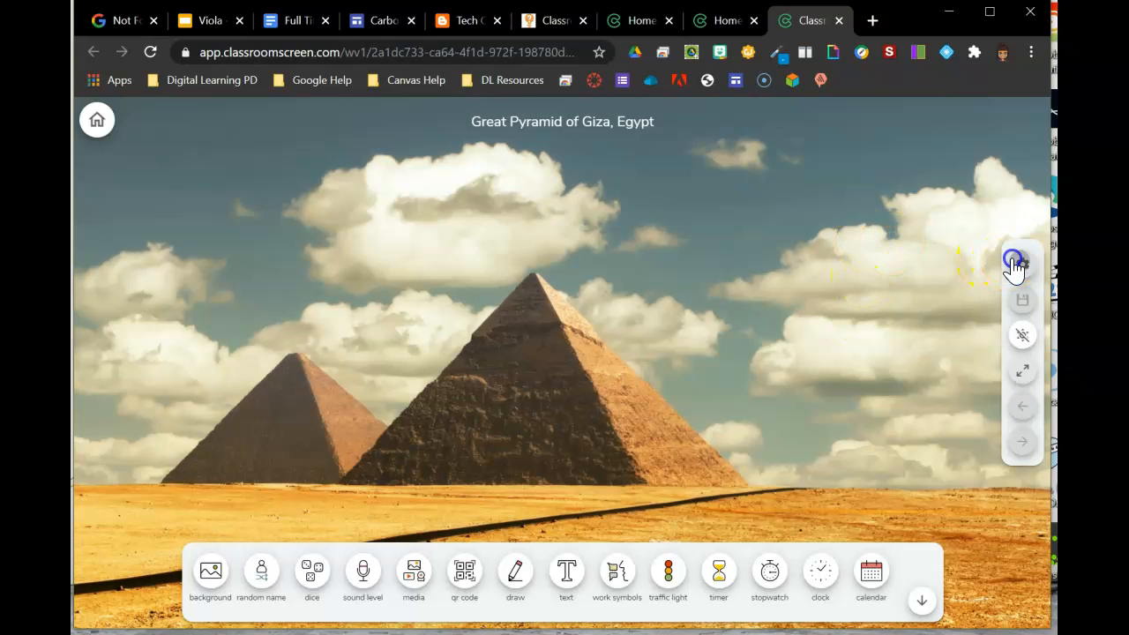
{"action": "left_click", "coordinate": [876, 240]}
{"action": "scroll", "coordinate": [851, 370], "scroll_direction": "down", "scroll_amount": 12}
{"action": "scroll", "coordinate": [852, 371], "scroll_direction": "down", "scroll_amount": 6}
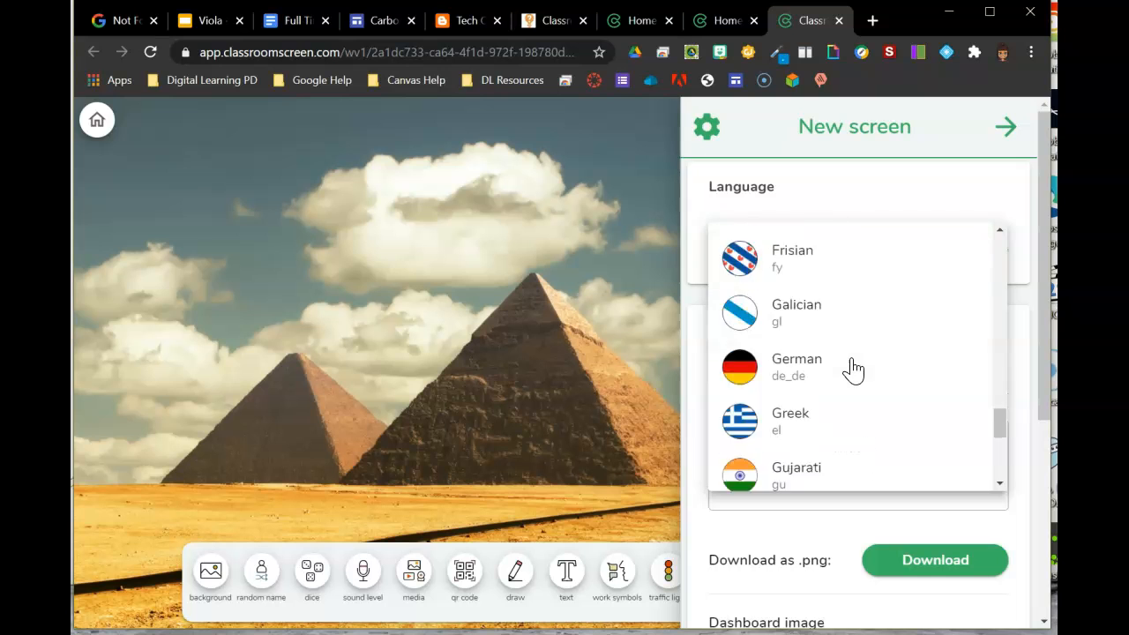
{"action": "left_click", "coordinate": [850, 522]}
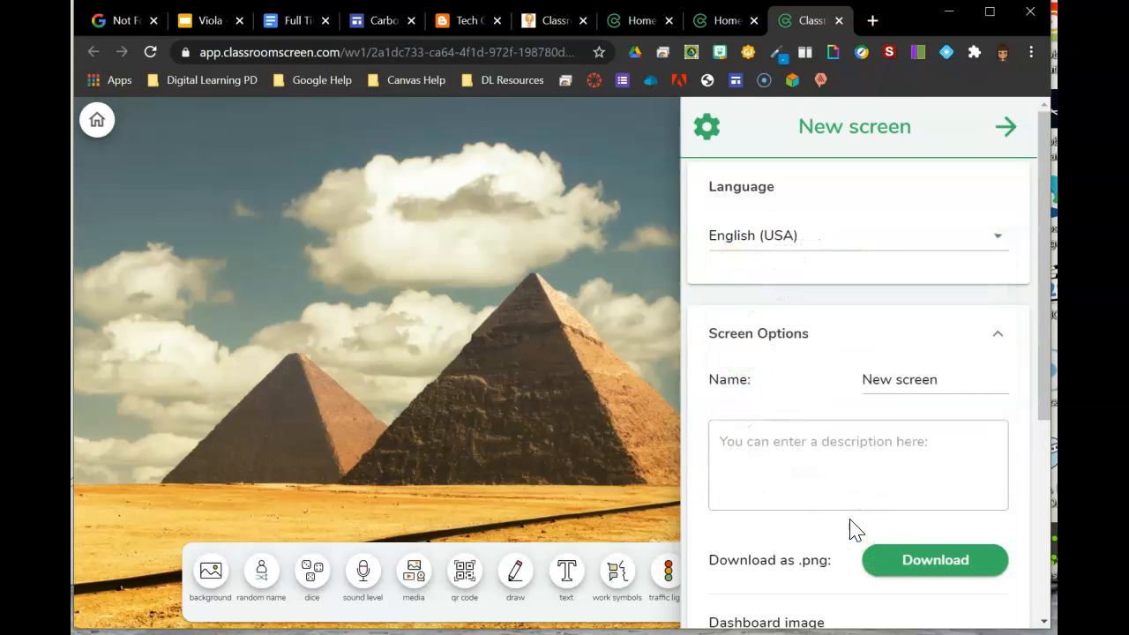
{"action": "scroll", "coordinate": [850, 521], "scroll_direction": "down", "scroll_amount": 4}
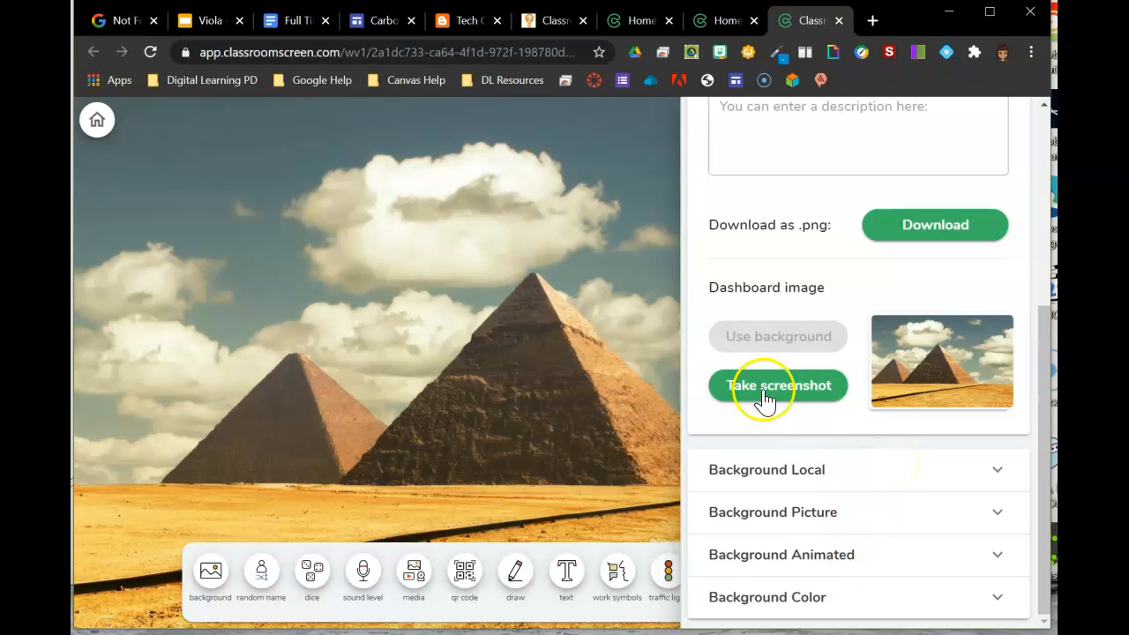
{"action": "left_click", "coordinate": [653, 338]}
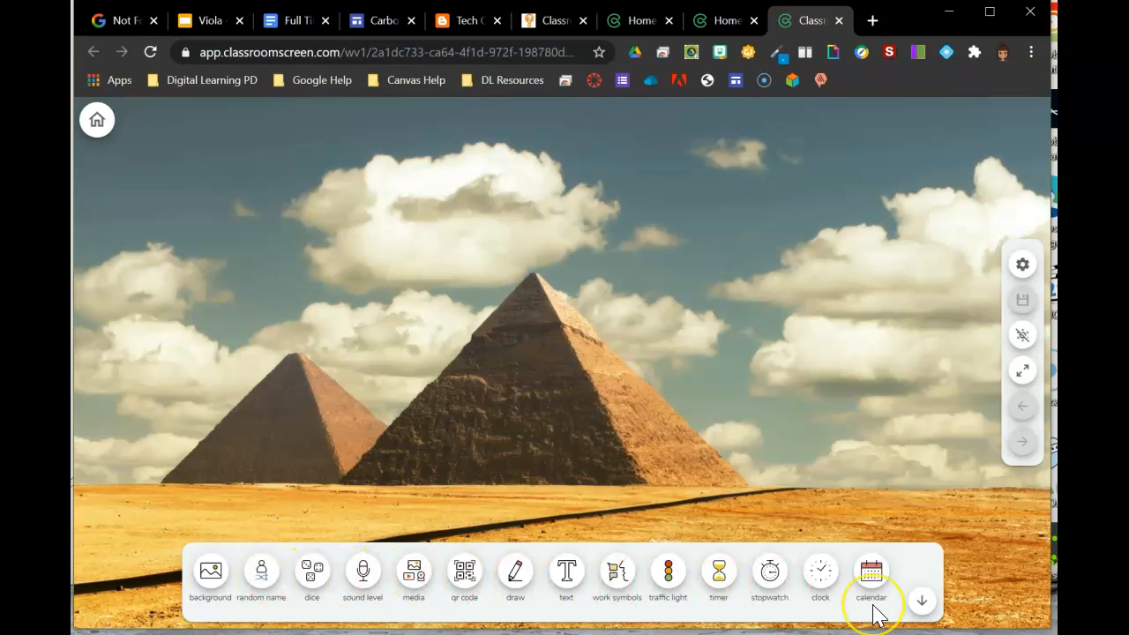
Step: Open the random name widget and enter five student names, one per line
{"action": "left_click", "coordinate": [261, 572]}
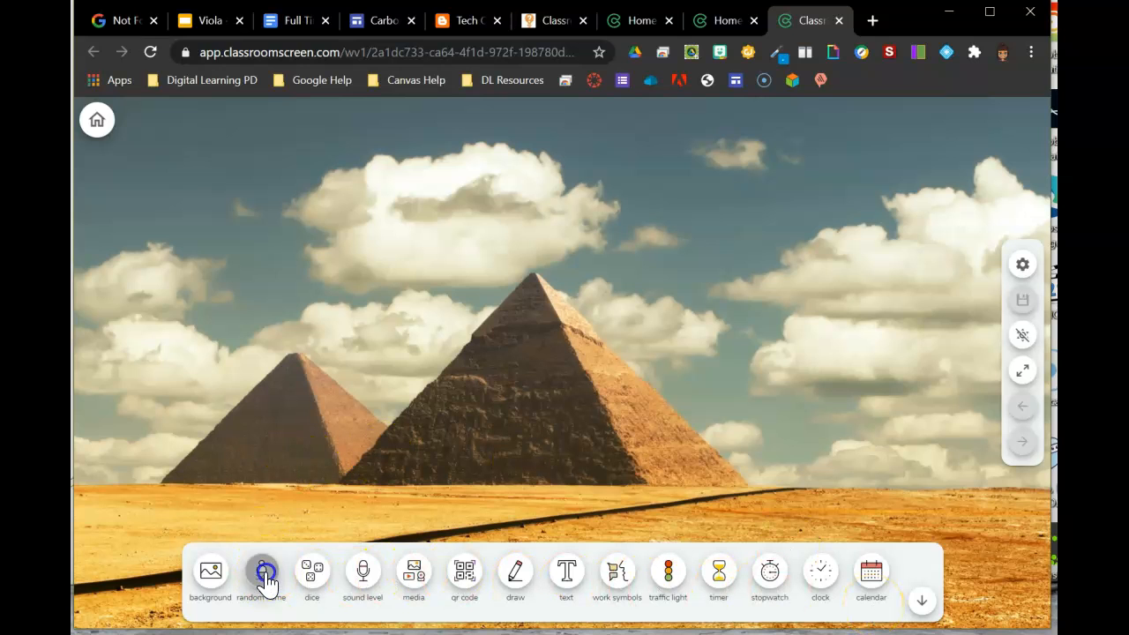
{"action": "left_click", "coordinate": [285, 397]}
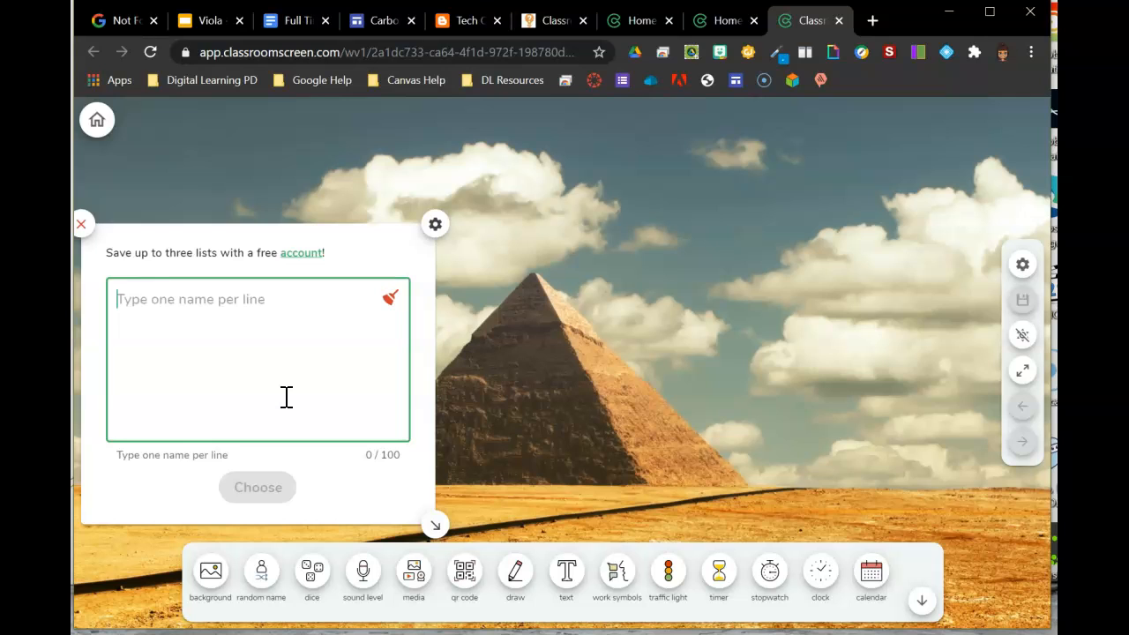
{"action": "type", "text": "S"}
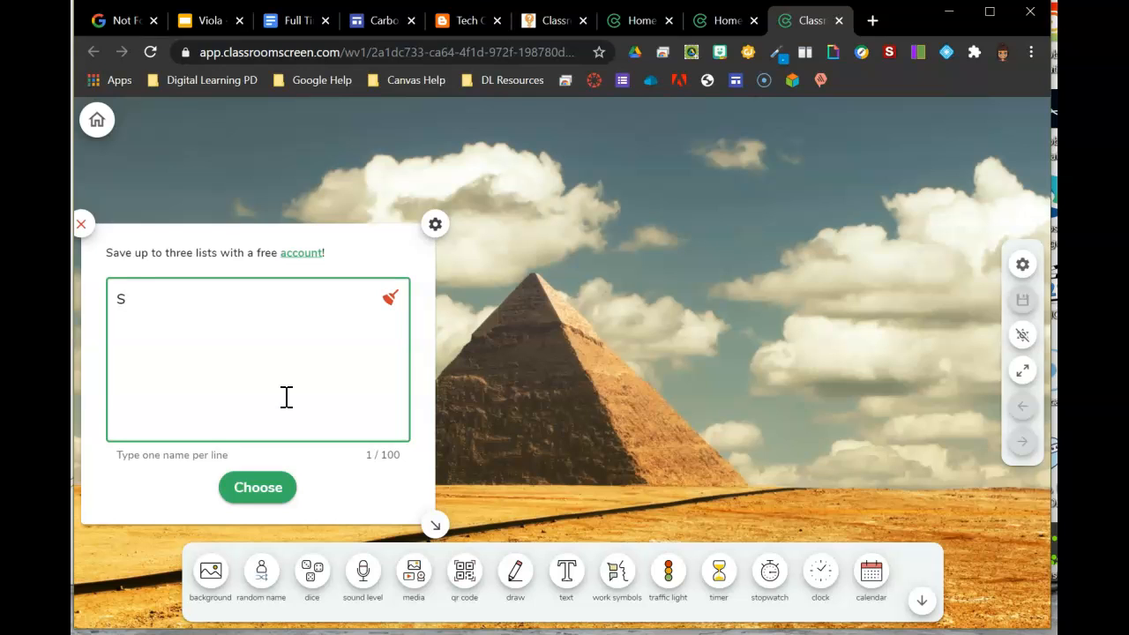
{"action": "key", "text": "BackSpace"}
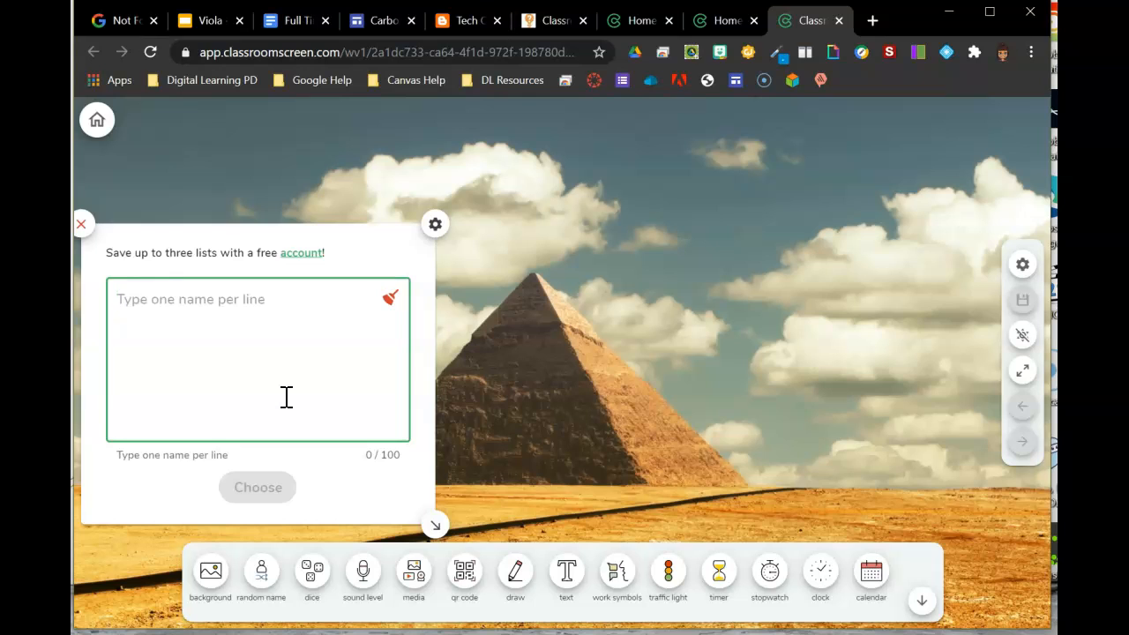
{"action": "type", "text": "Steph"}
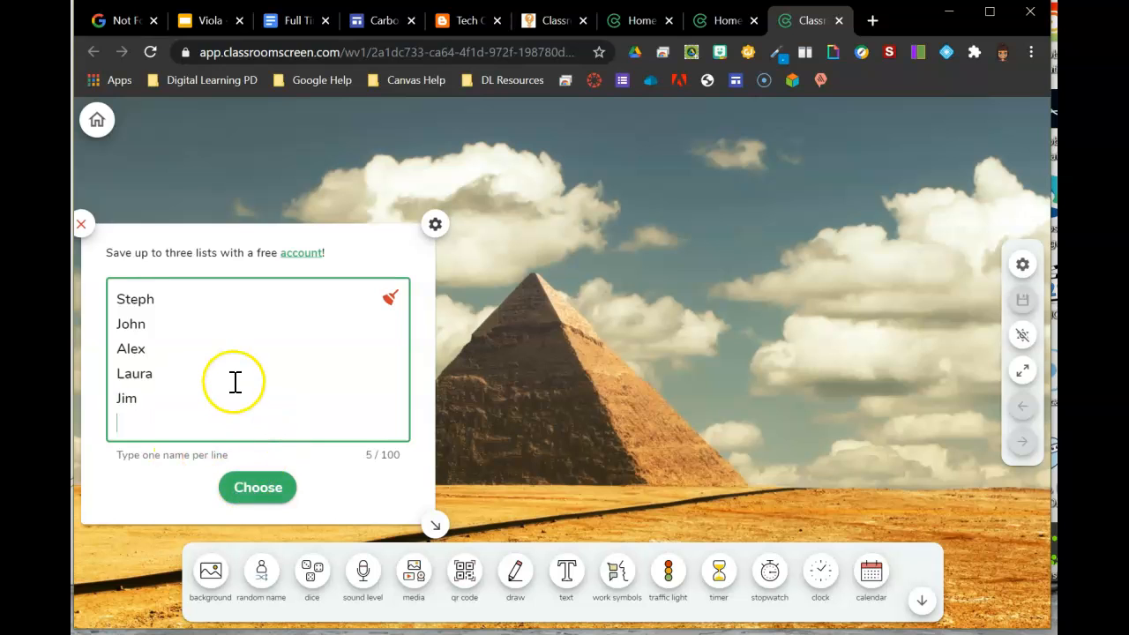
Step: Turn on remembering chosen students in the random name widget's settings
{"action": "left_click", "coordinate": [436, 225]}
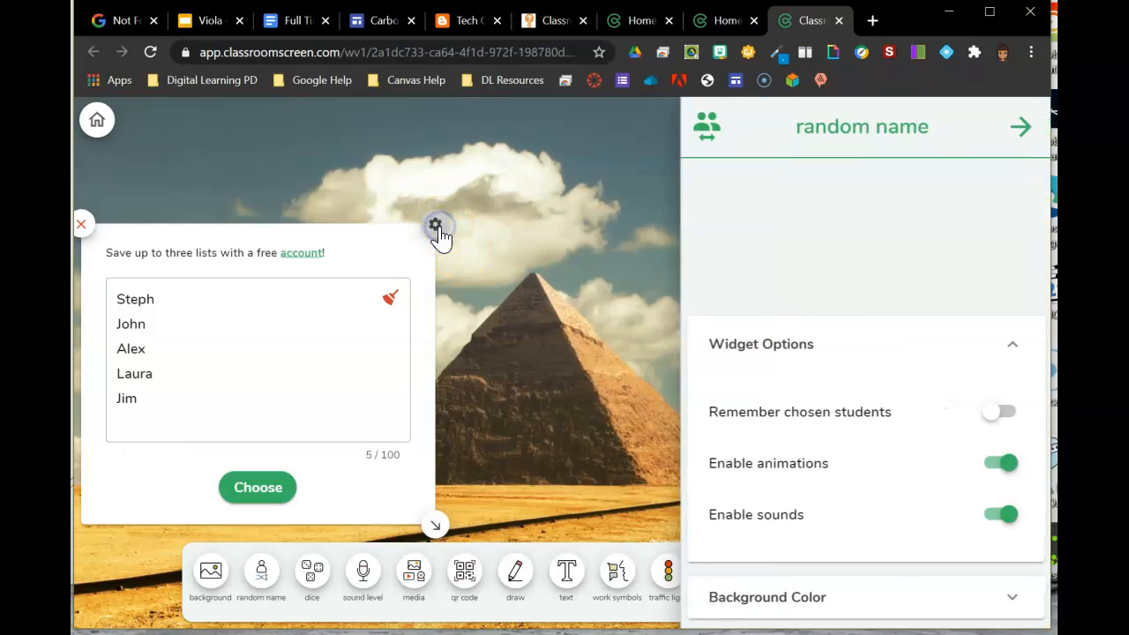
{"action": "left_click", "coordinate": [984, 411]}
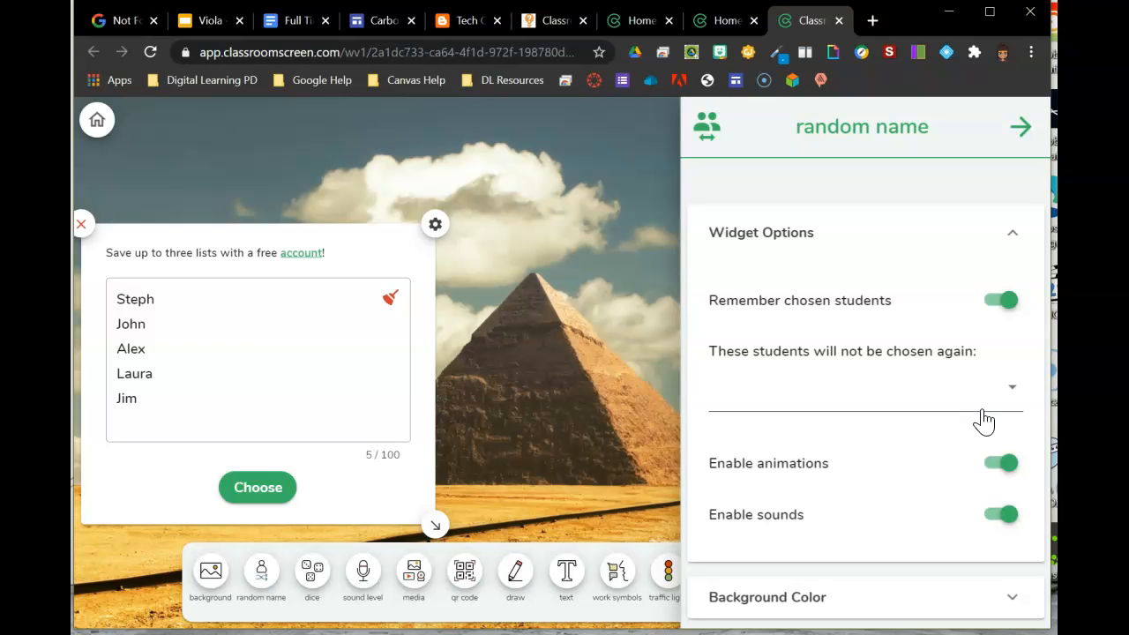
Step: Set the random name widget's background colour to lime green #BCDD3CFF
{"action": "left_click", "coordinate": [996, 608]}
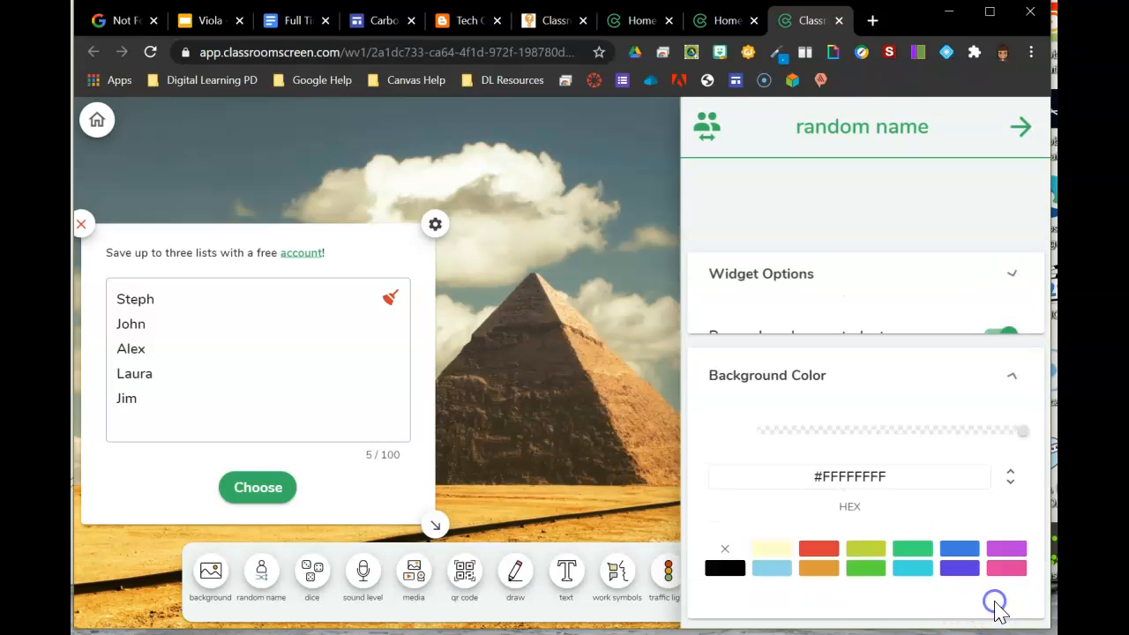
{"action": "left_click", "coordinate": [862, 568]}
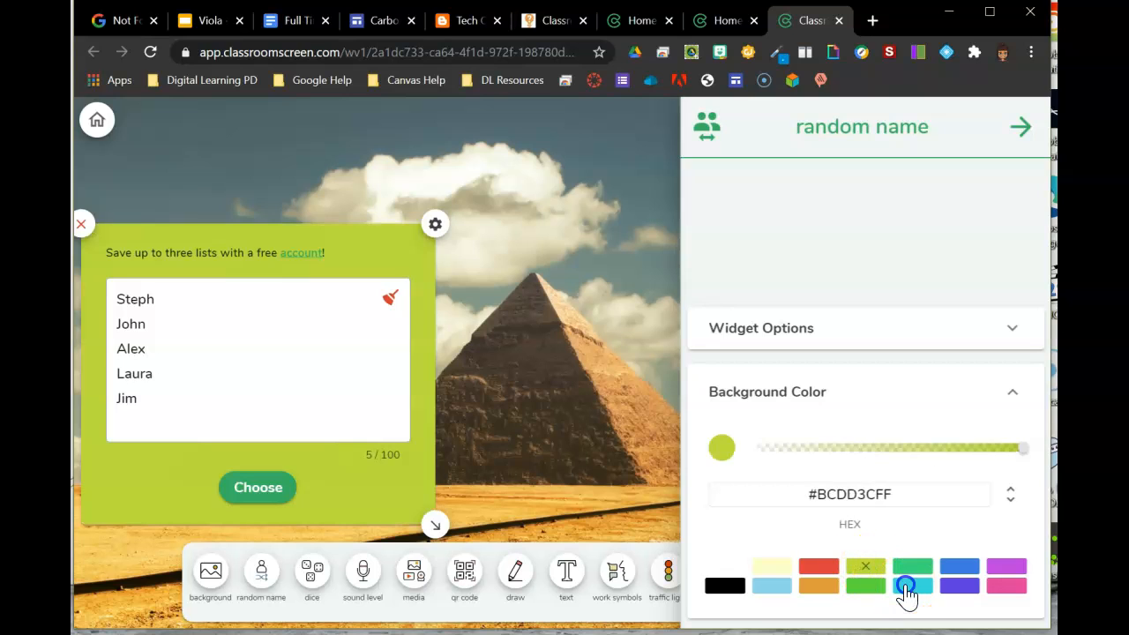
{"action": "left_click", "coordinate": [910, 586]}
{"action": "left_click", "coordinate": [851, 569]}
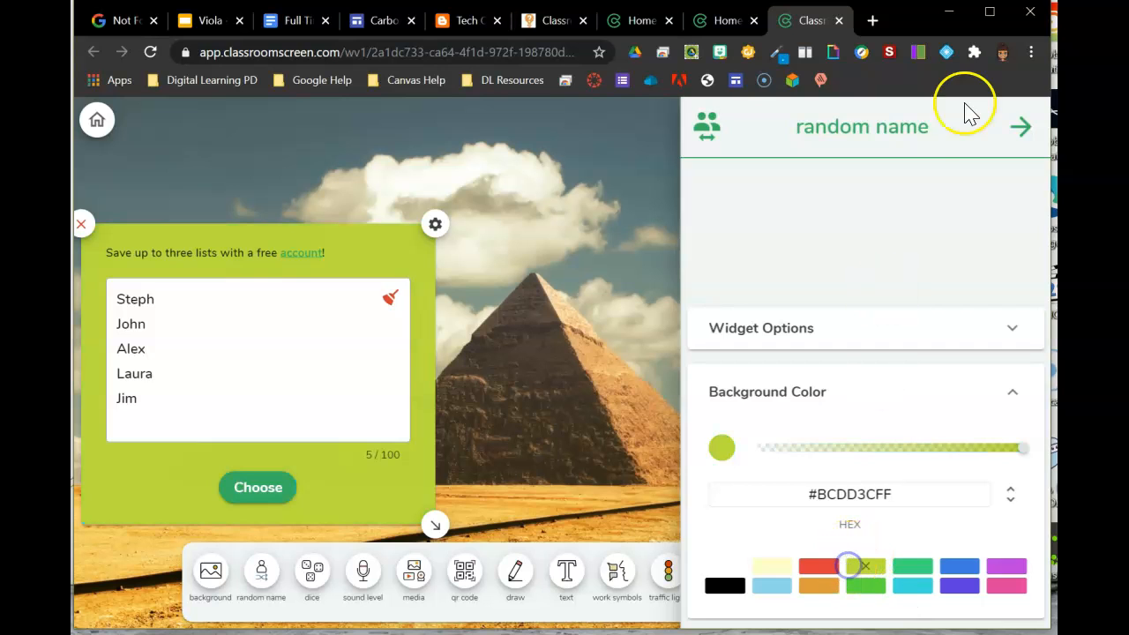
Step: Close the widget settings and pick a random name from the list
{"action": "left_click", "coordinate": [241, 488]}
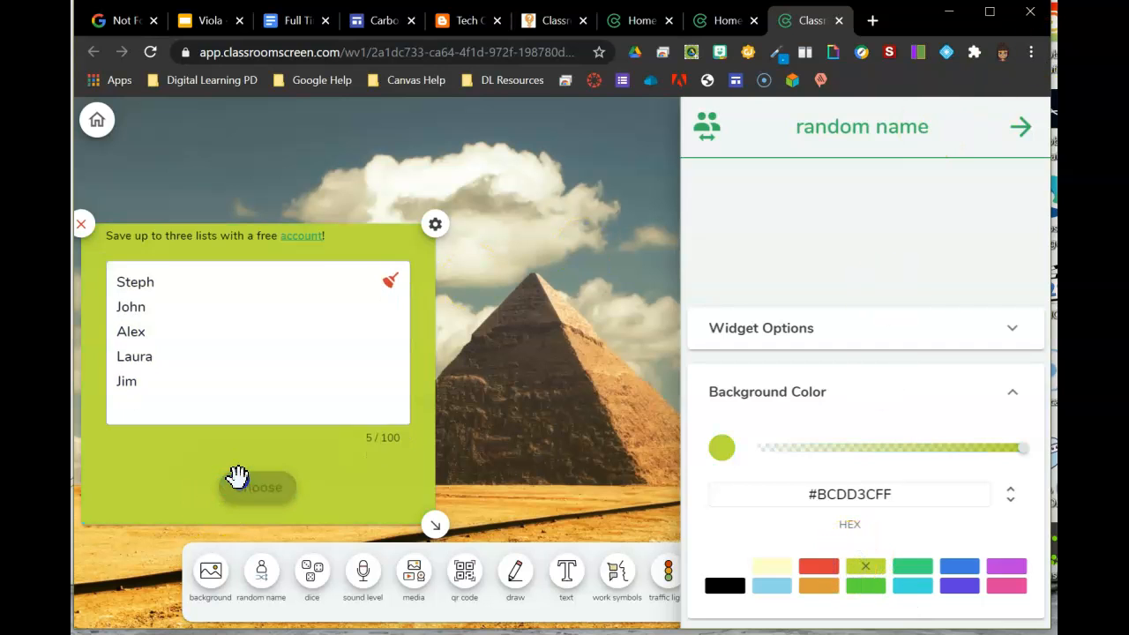
{"action": "left_click", "coordinate": [1020, 124]}
{"action": "left_click", "coordinate": [442, 381]}
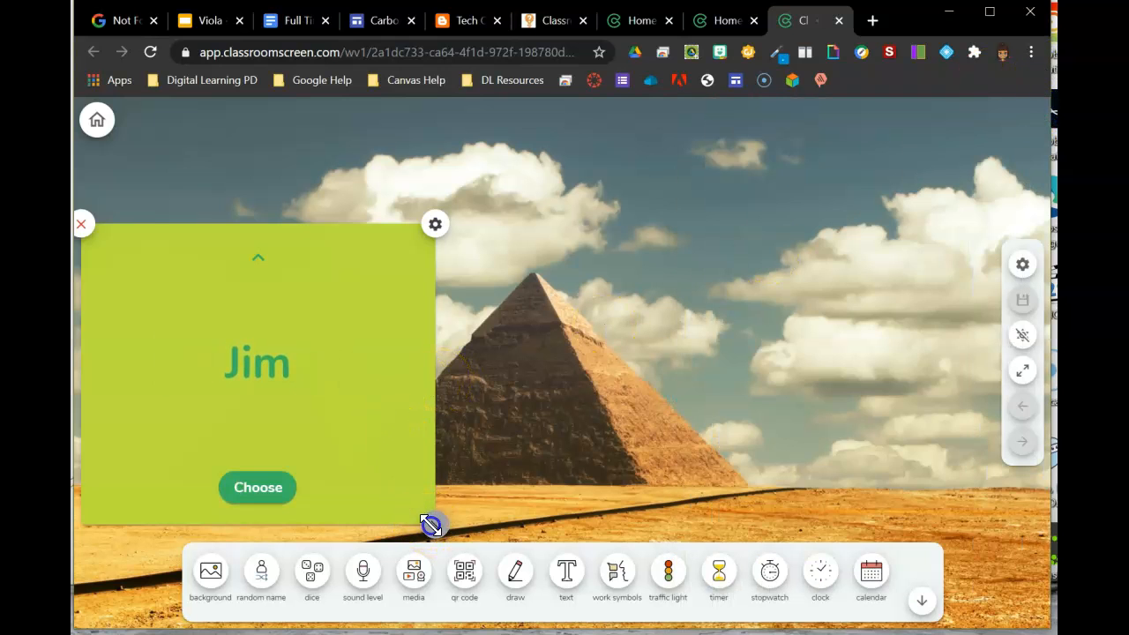
Step: Resize the random name widget smaller and reposition it near the upper left of the screen
{"action": "left_click_drag", "start_coordinate": [430, 524], "coordinate": [345, 501]}
{"action": "left_click_drag", "start_coordinate": [194, 270], "coordinate": [221, 189]}
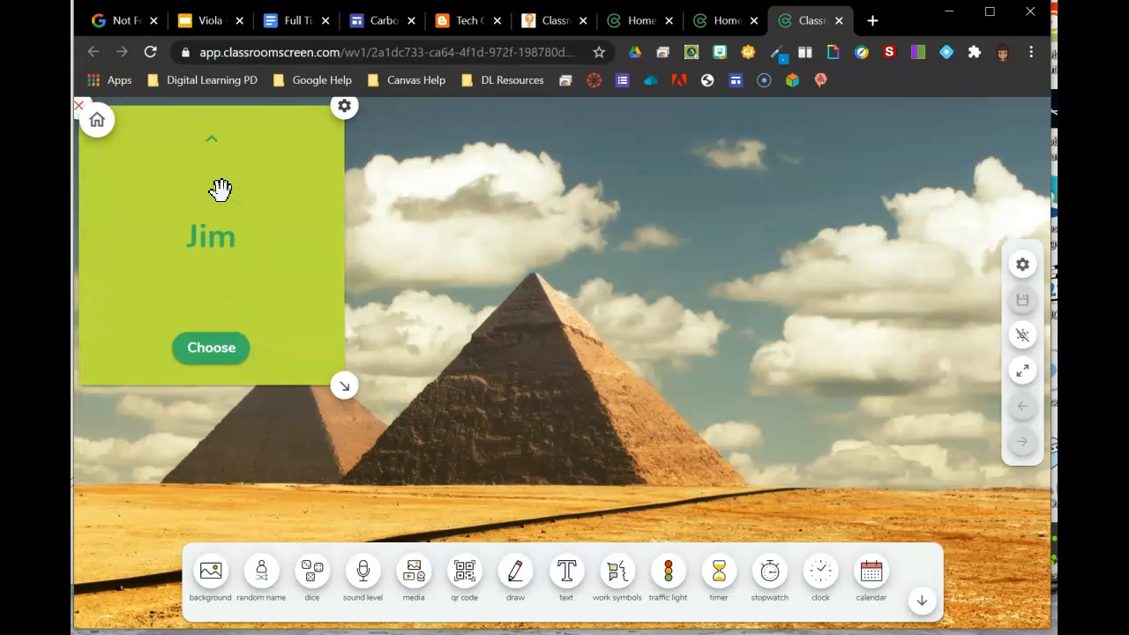
{"action": "left_click_drag", "start_coordinate": [288, 253], "coordinate": [340, 308]}
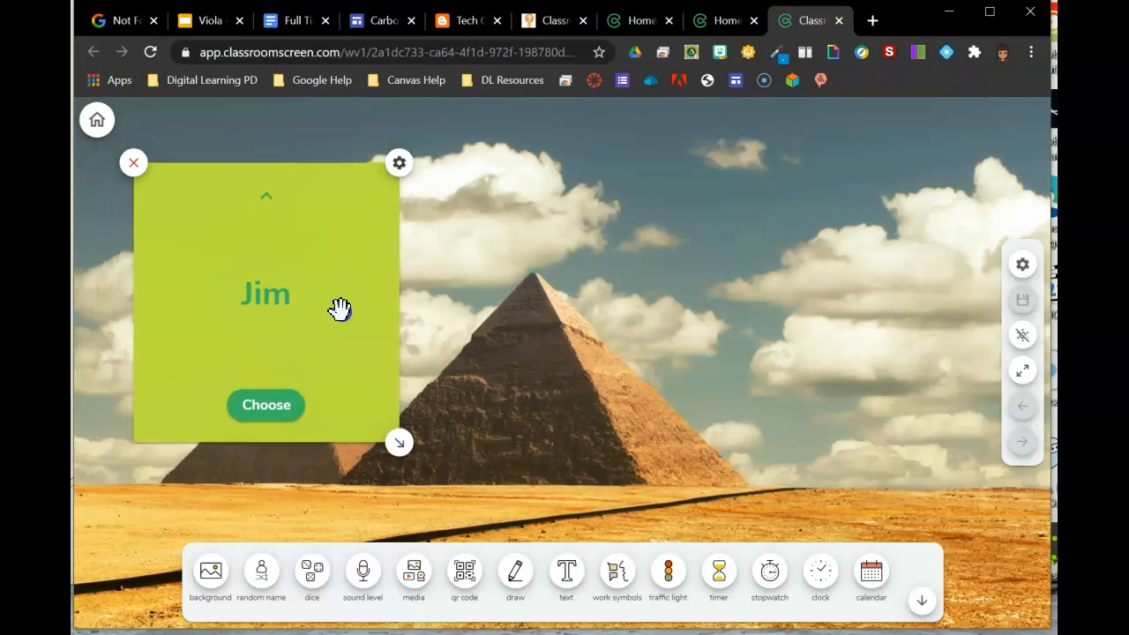
Step: Close the random name widget, then reopen it and close it again
{"action": "left_click", "coordinate": [125, 165]}
{"action": "left_click", "coordinate": [263, 573]}
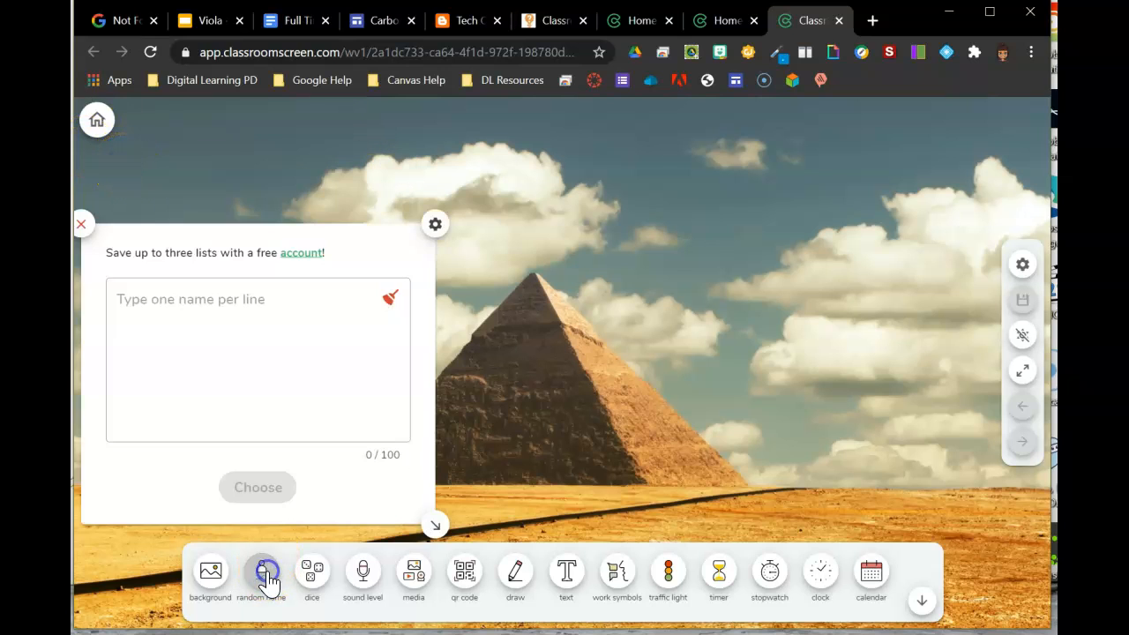
{"action": "left_click", "coordinate": [276, 360]}
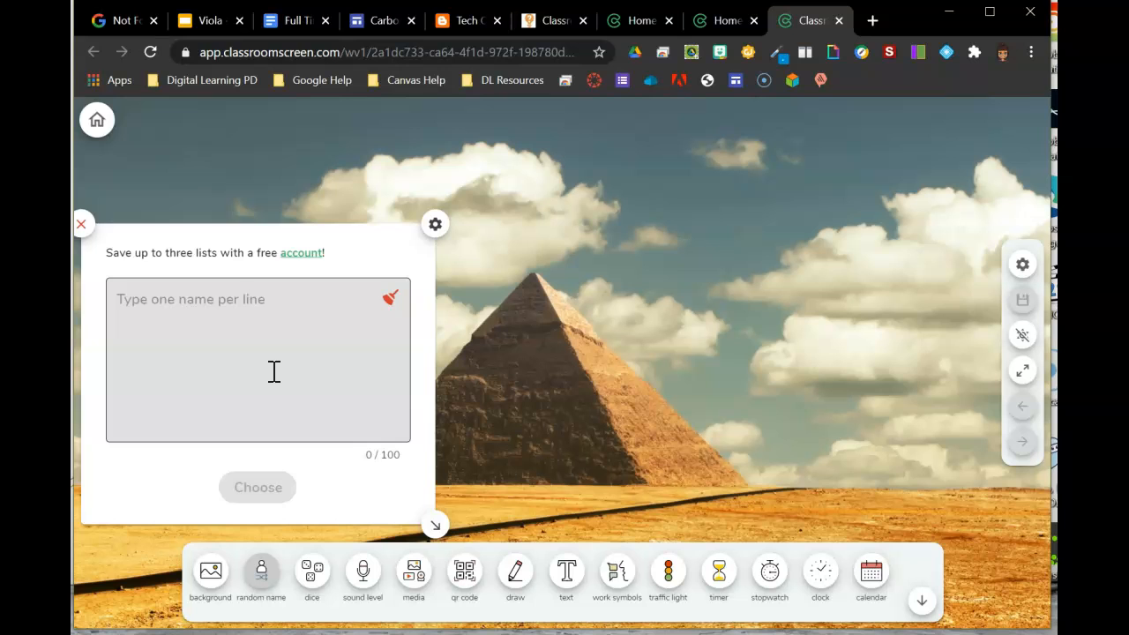
{"action": "left_click", "coordinate": [97, 192]}
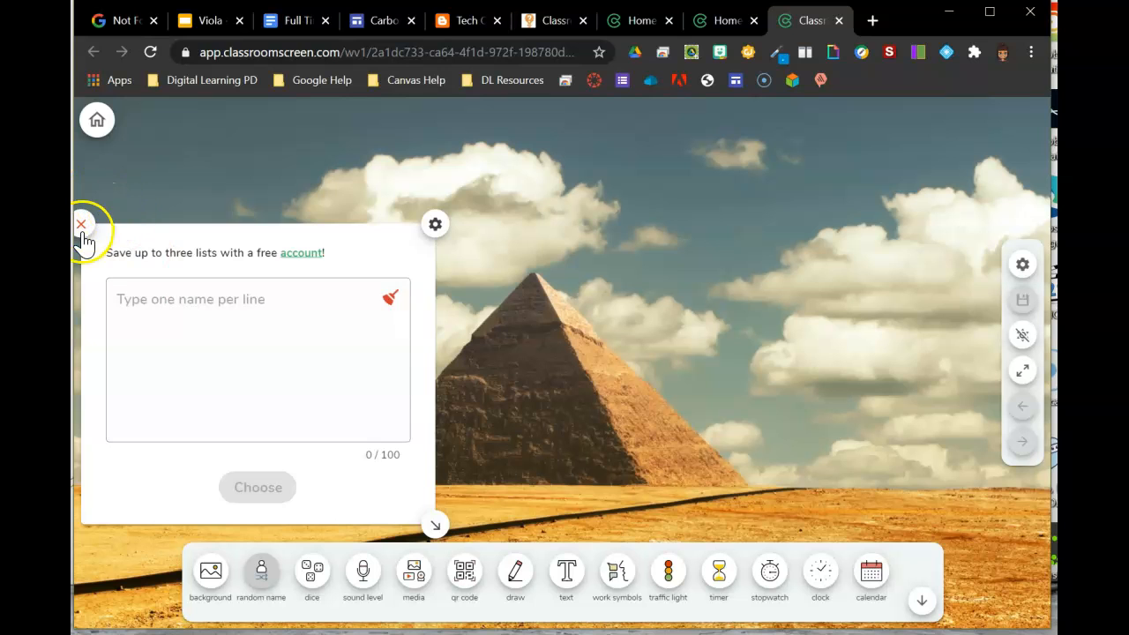
{"action": "left_click", "coordinate": [81, 225]}
Step: Add the dice widget and switch it to two dice, then three dice
{"action": "left_click", "coordinate": [313, 574]}
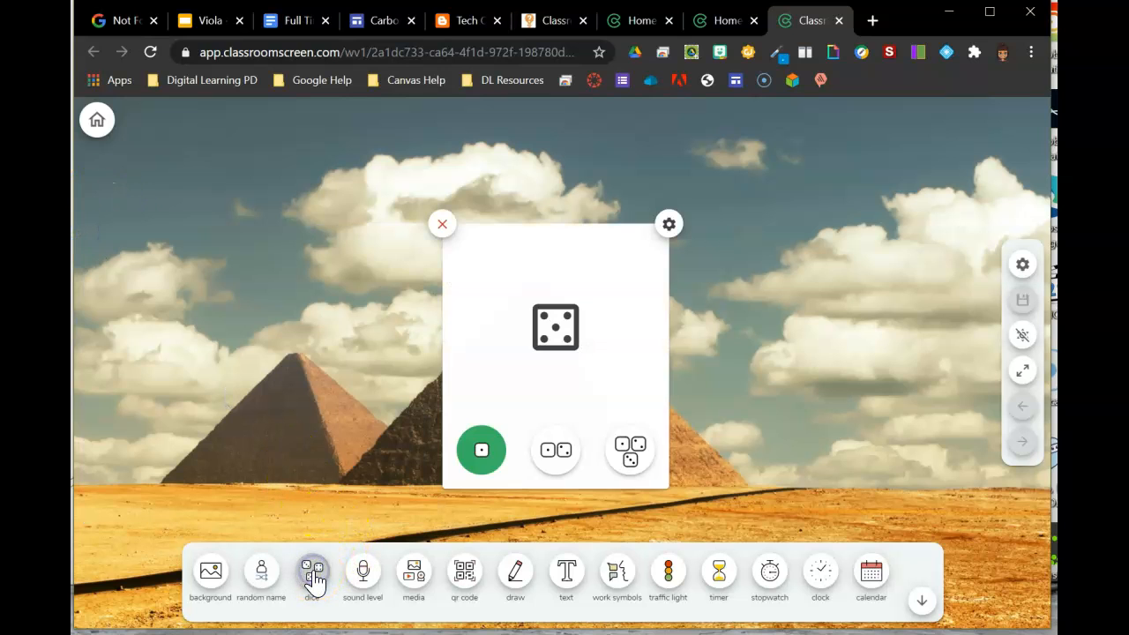
{"action": "left_click", "coordinate": [560, 459]}
{"action": "left_click", "coordinate": [630, 458]}
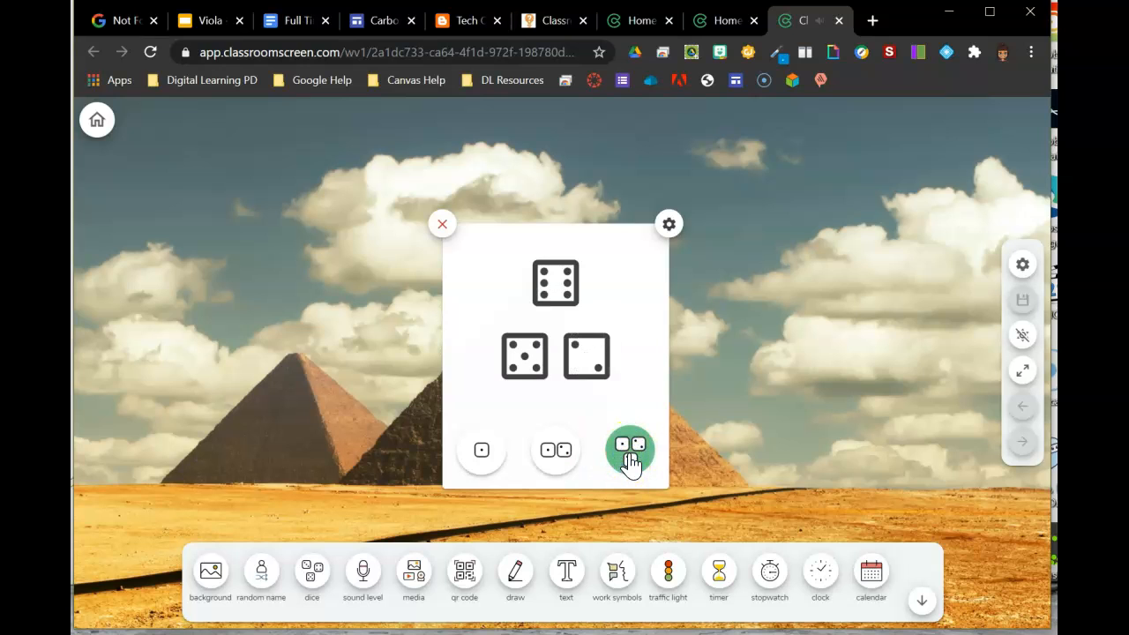
Step: Set the dice widget's background colour to purple #5C3CDDFF and move the widget to the upper left
{"action": "left_click", "coordinate": [669, 226]}
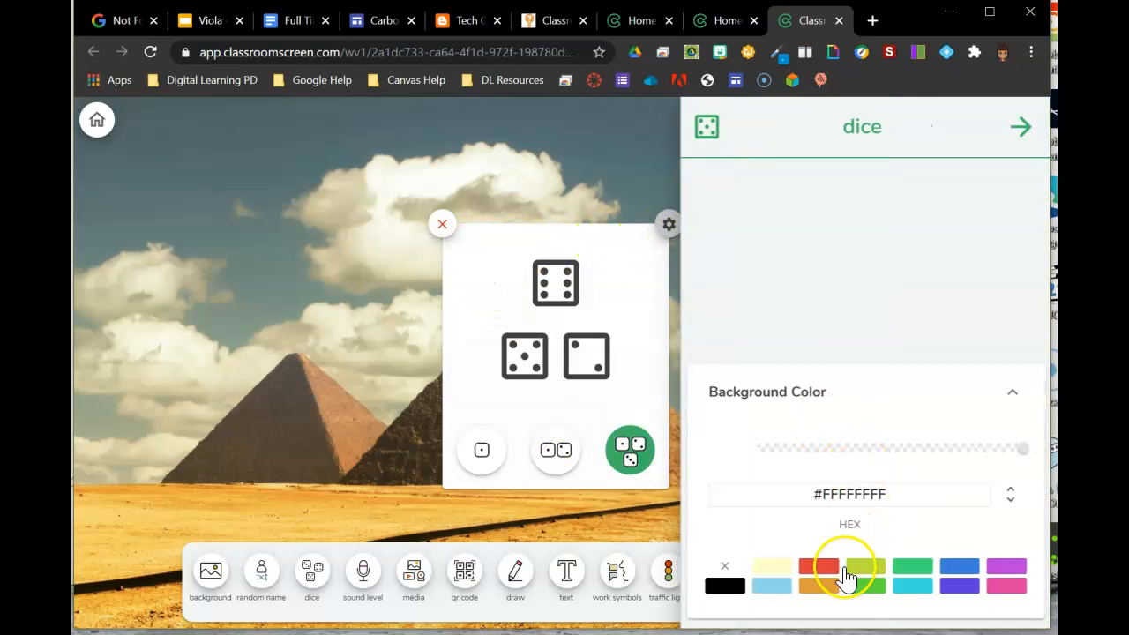
{"action": "left_click", "coordinate": [861, 584]}
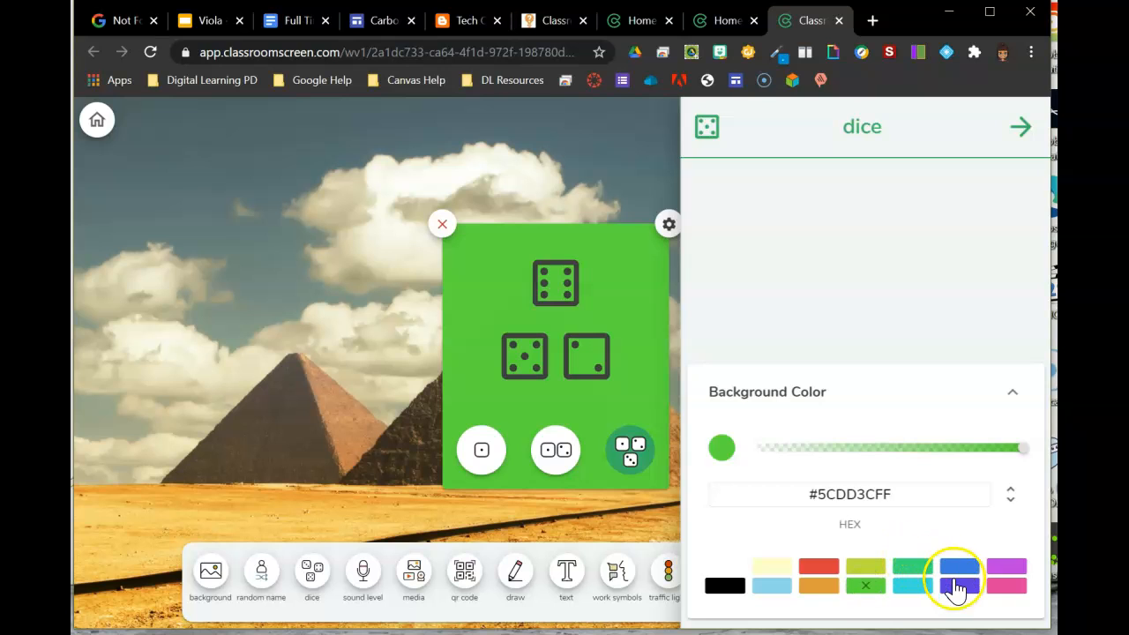
{"action": "left_click", "coordinate": [955, 584]}
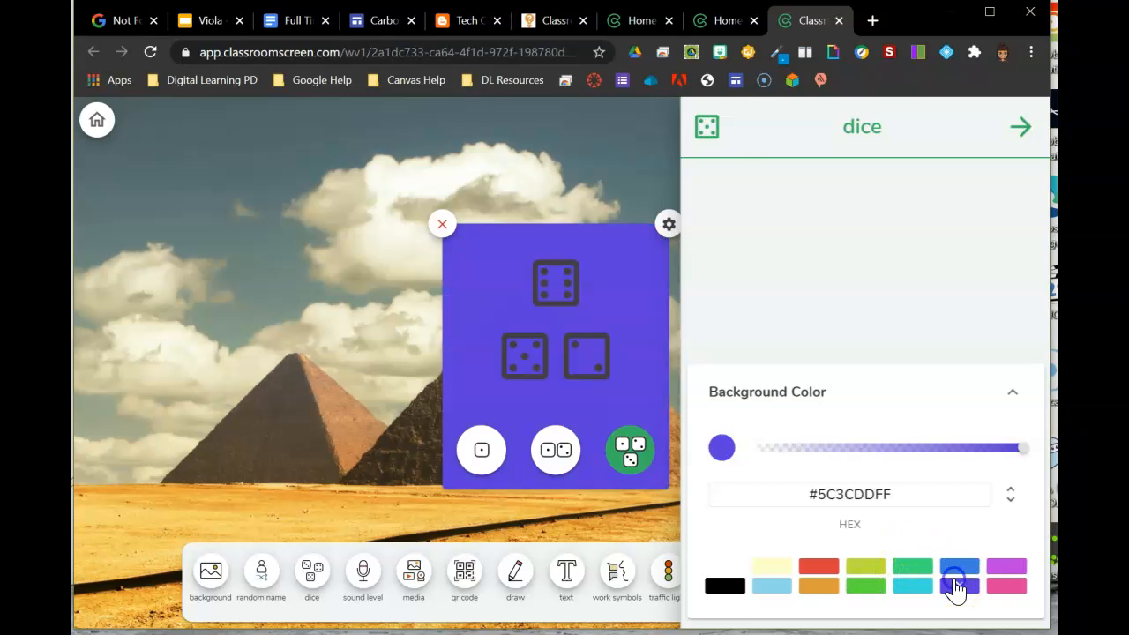
{"action": "left_click", "coordinate": [640, 149]}
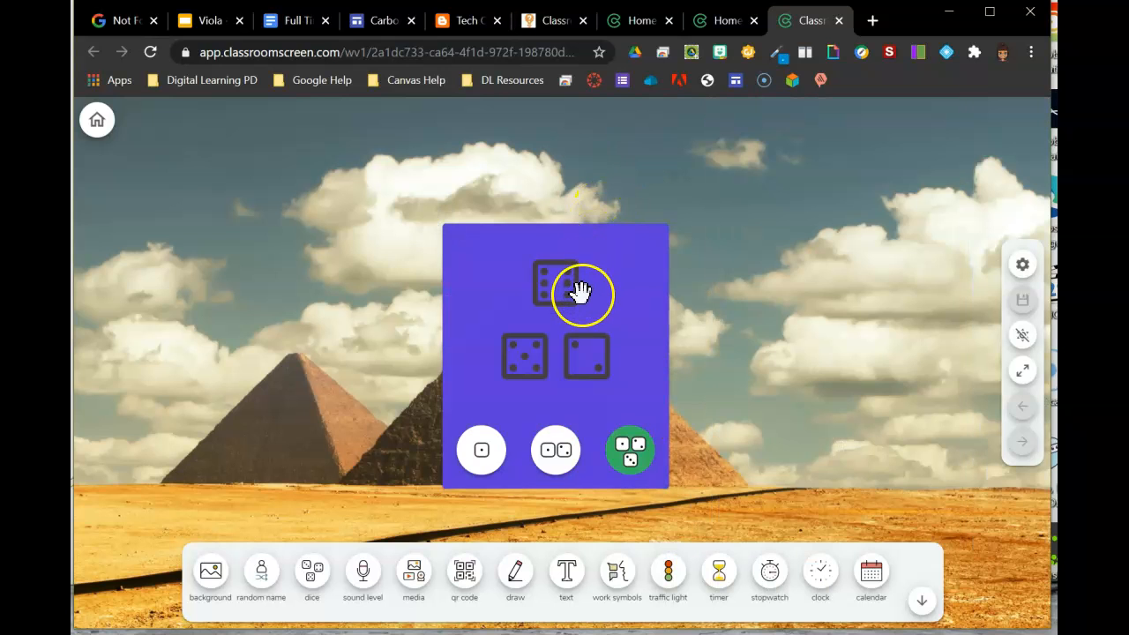
{"action": "left_click_drag", "start_coordinate": [580, 292], "coordinate": [379, 197]}
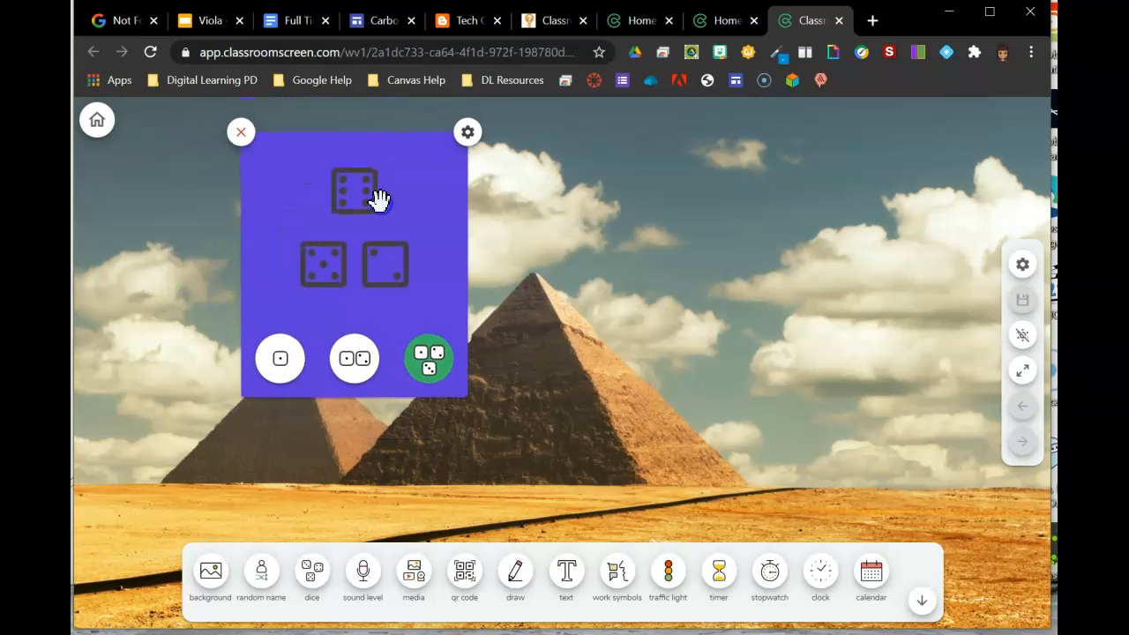
Step: Open and close the random name widget, then close the dice widget
{"action": "left_click", "coordinate": [262, 570]}
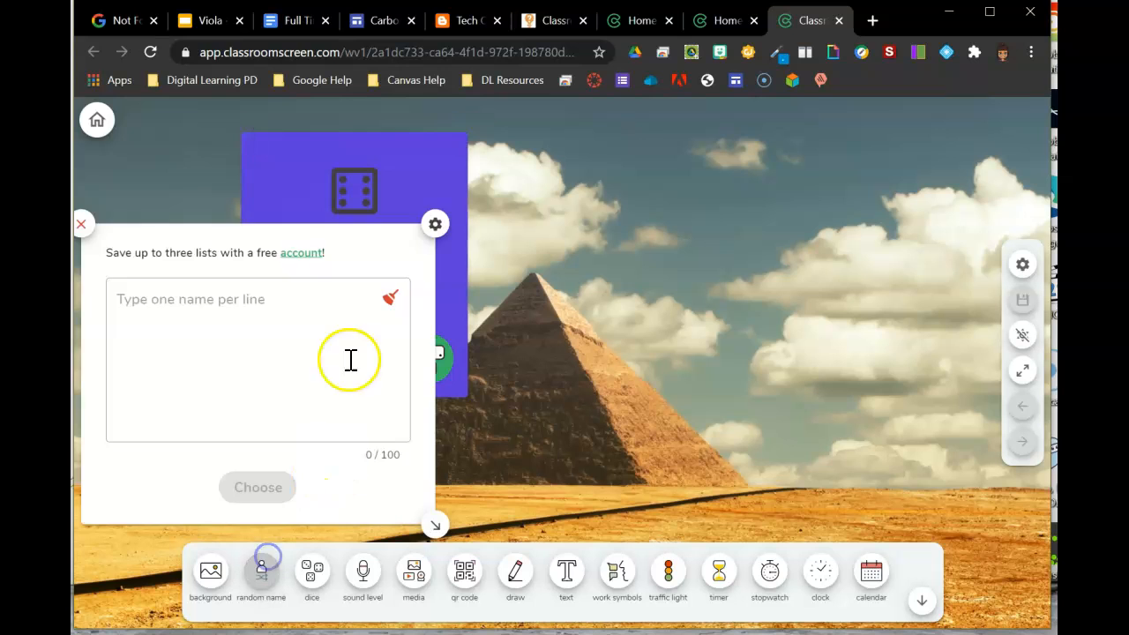
{"action": "left_click", "coordinate": [86, 236]}
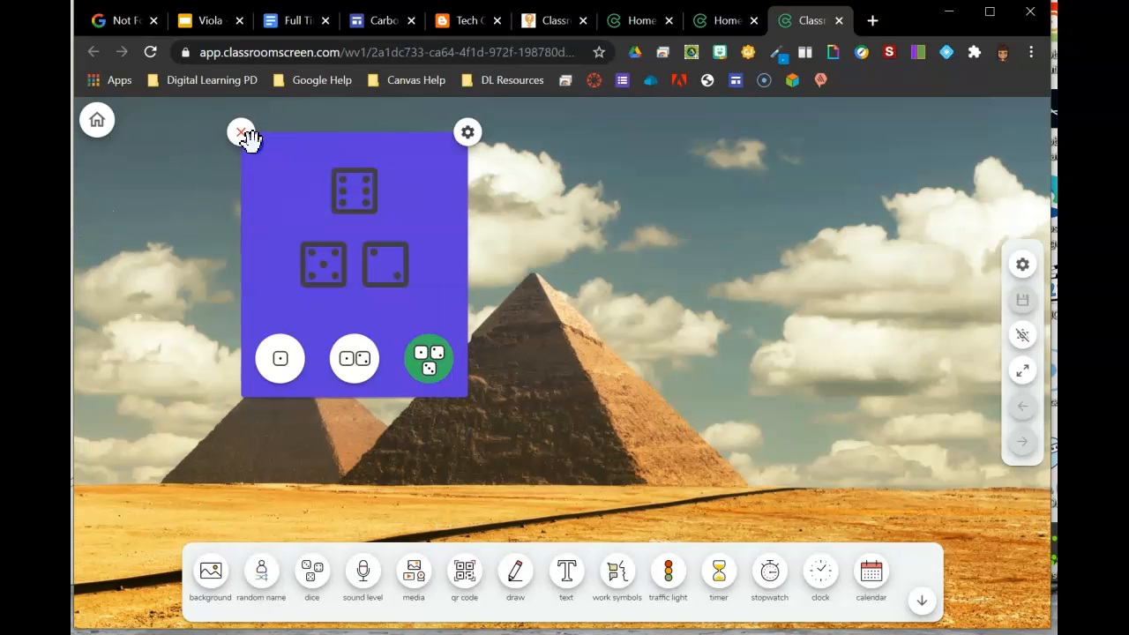
{"action": "left_click", "coordinate": [246, 139]}
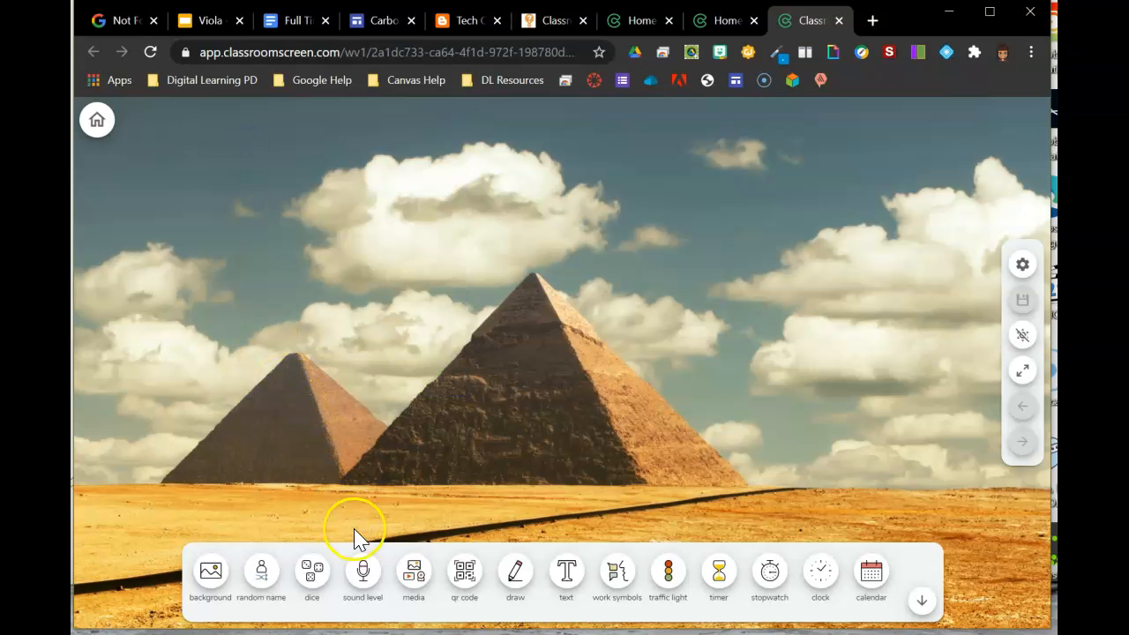
Step: Add the sound level widget, set its max noise to 1 then 3, and toggle the alarm on and off
{"action": "left_click", "coordinate": [364, 571]}
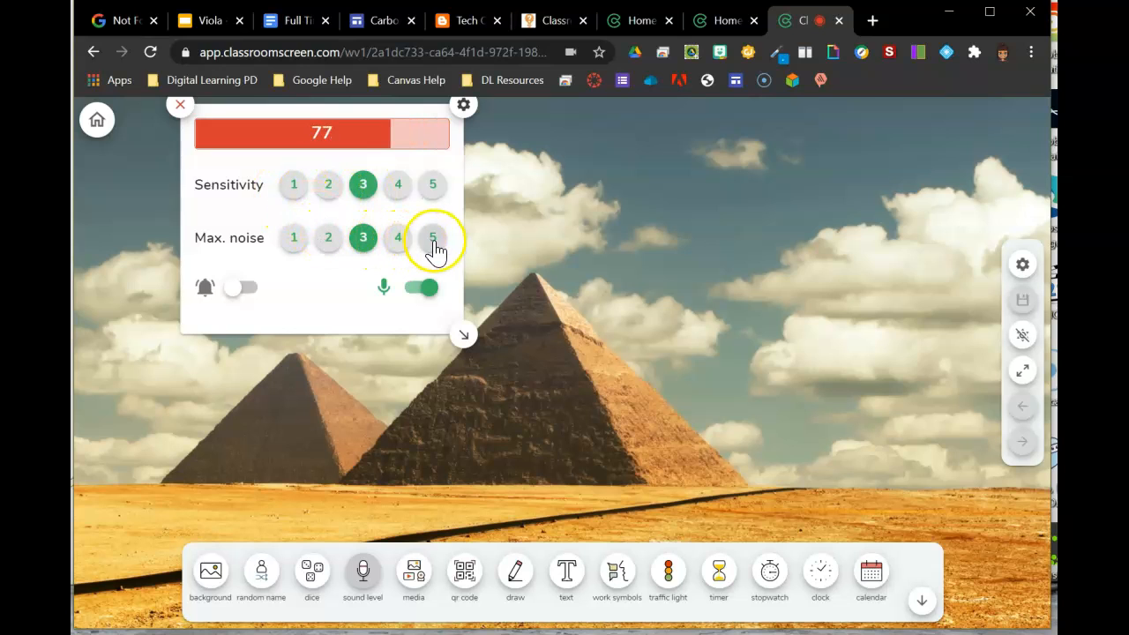
{"action": "left_click", "coordinate": [290, 248]}
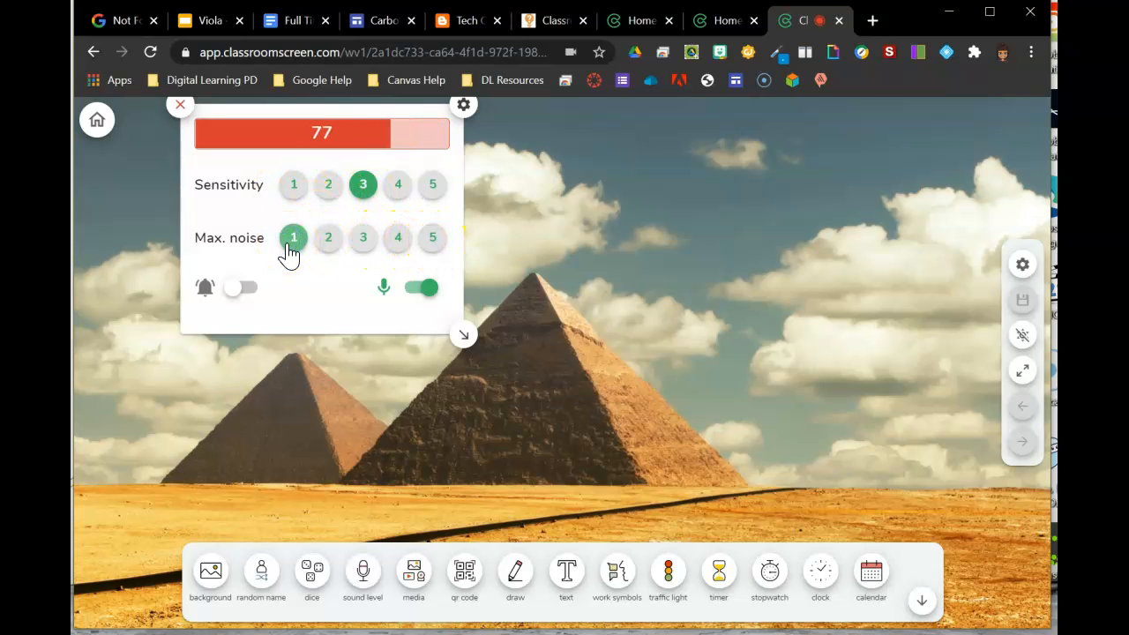
{"action": "left_click", "coordinate": [364, 243]}
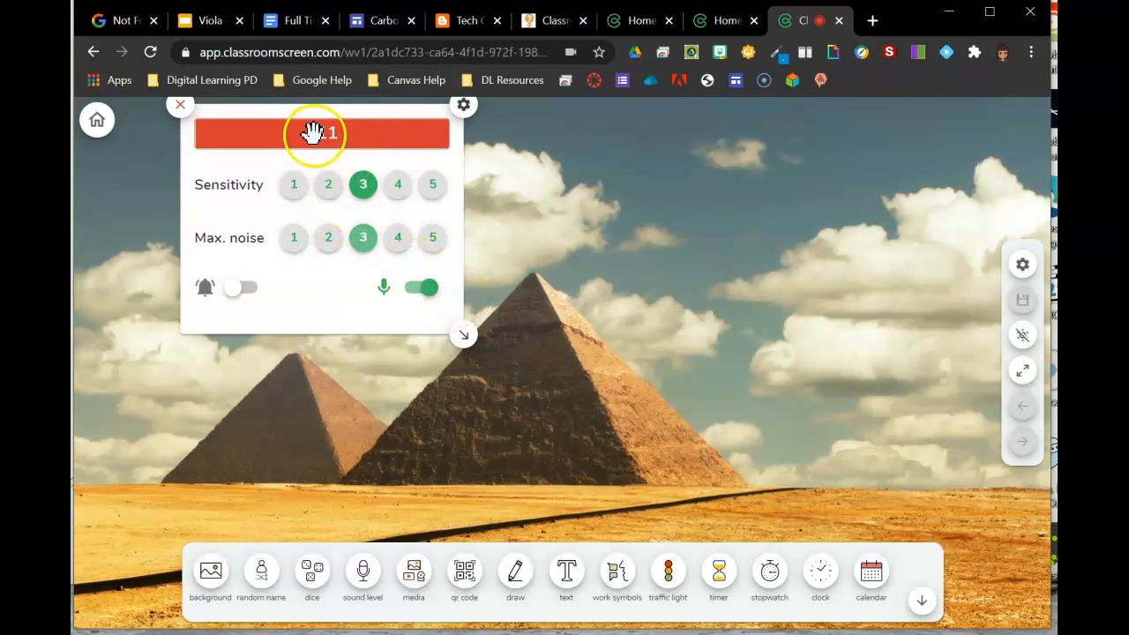
{"action": "left_click", "coordinate": [238, 295]}
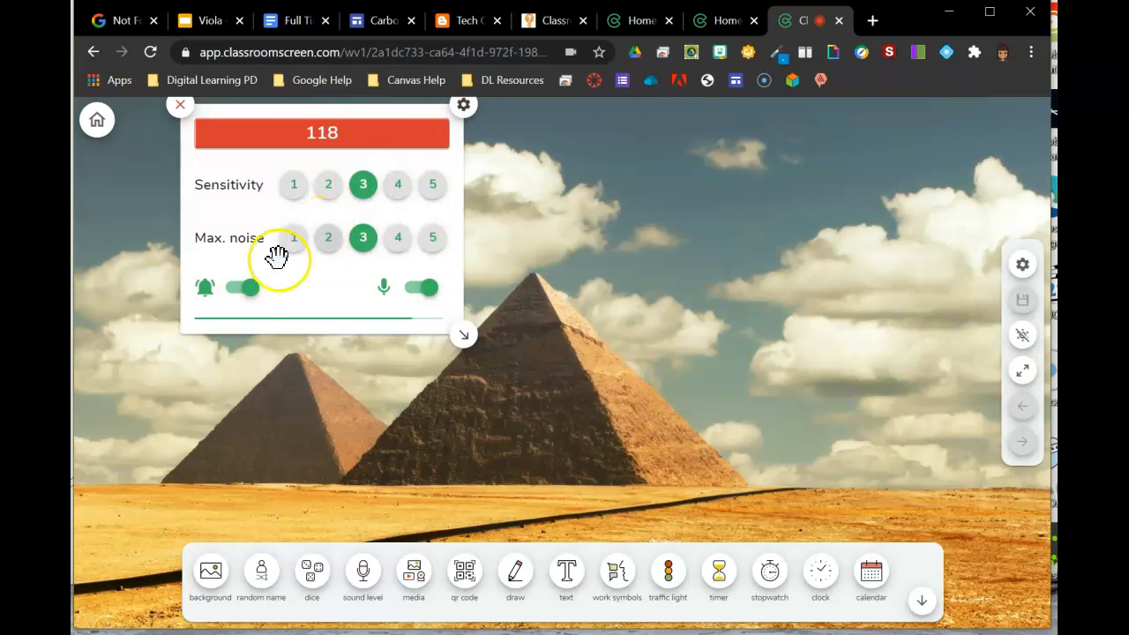
{"action": "left_click", "coordinate": [246, 288]}
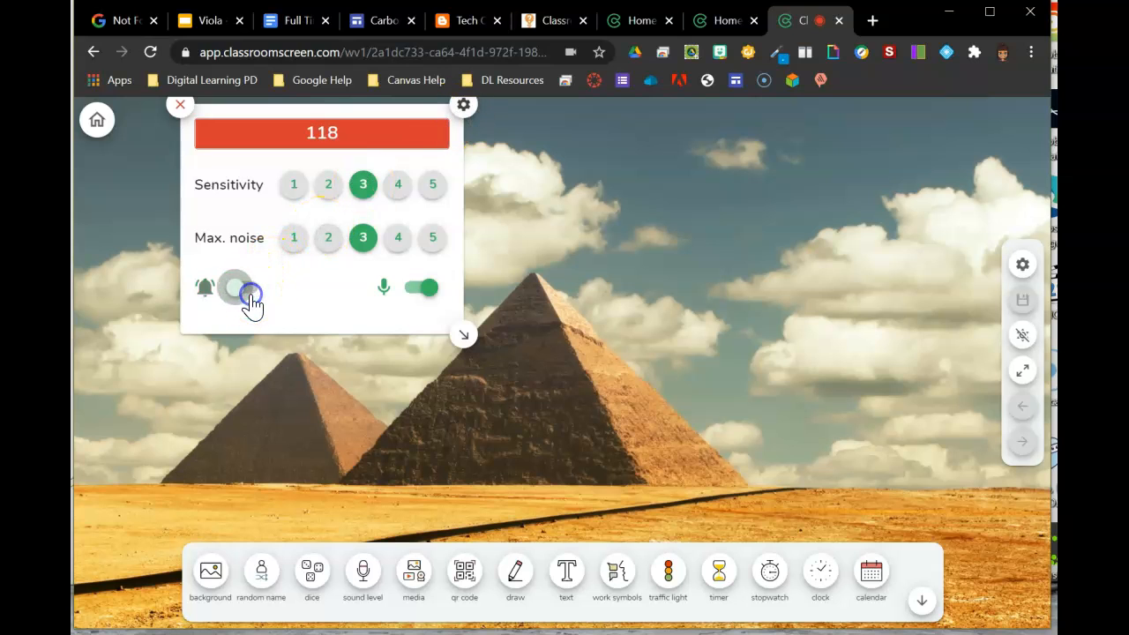
Step: Open the sound level widget's settings, close them, and close the sound level widget
{"action": "left_click", "coordinate": [464, 106]}
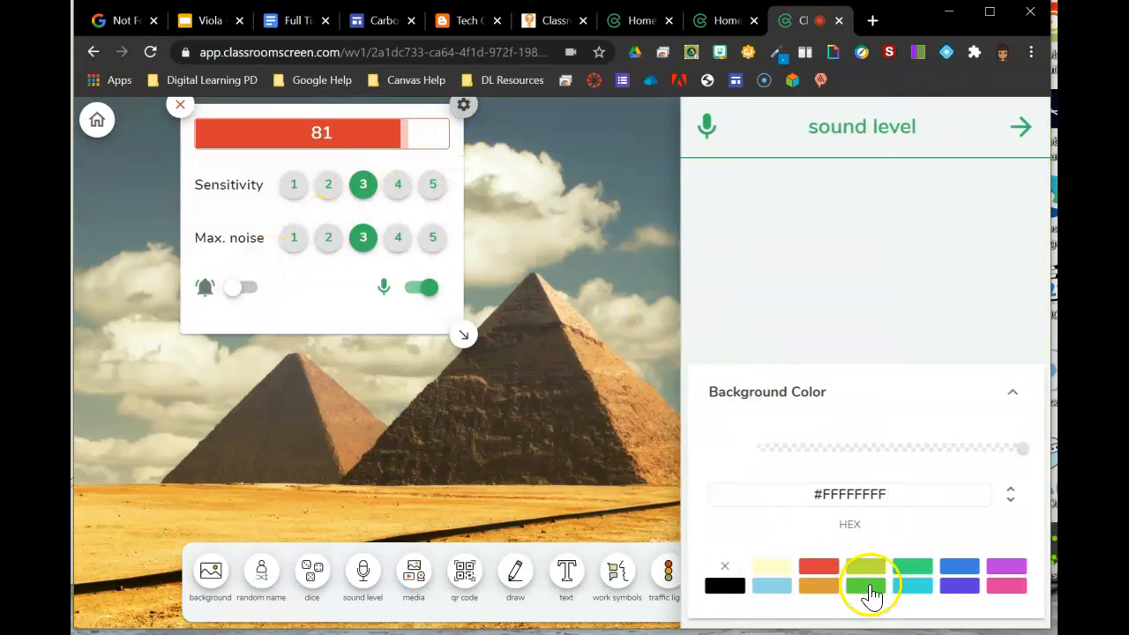
{"action": "left_click", "coordinate": [1009, 130]}
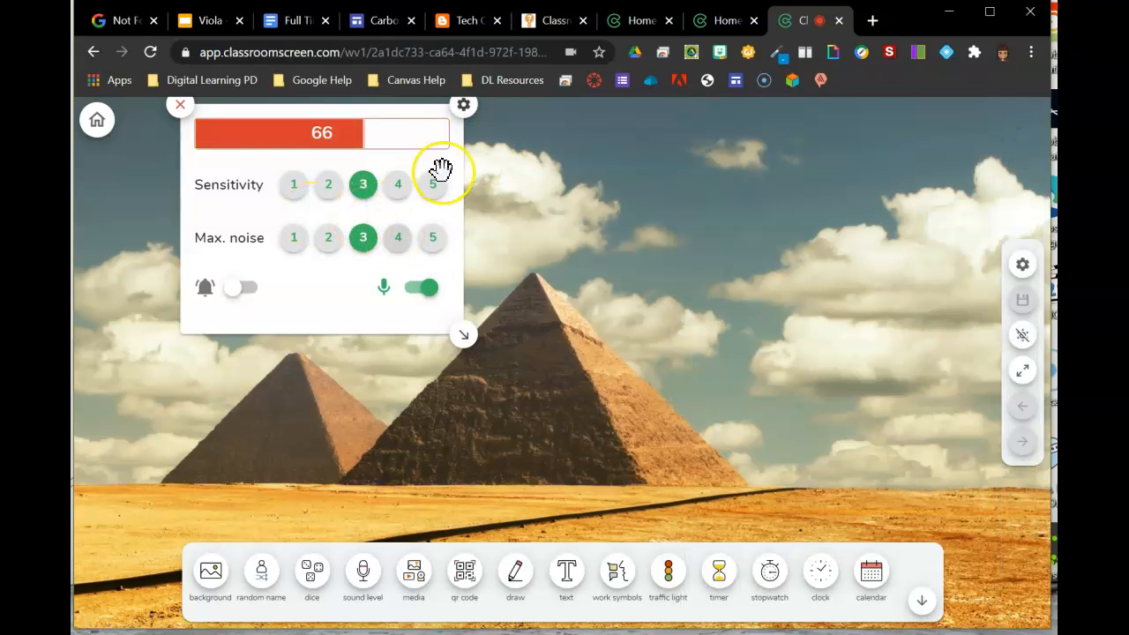
{"action": "left_click", "coordinate": [182, 111]}
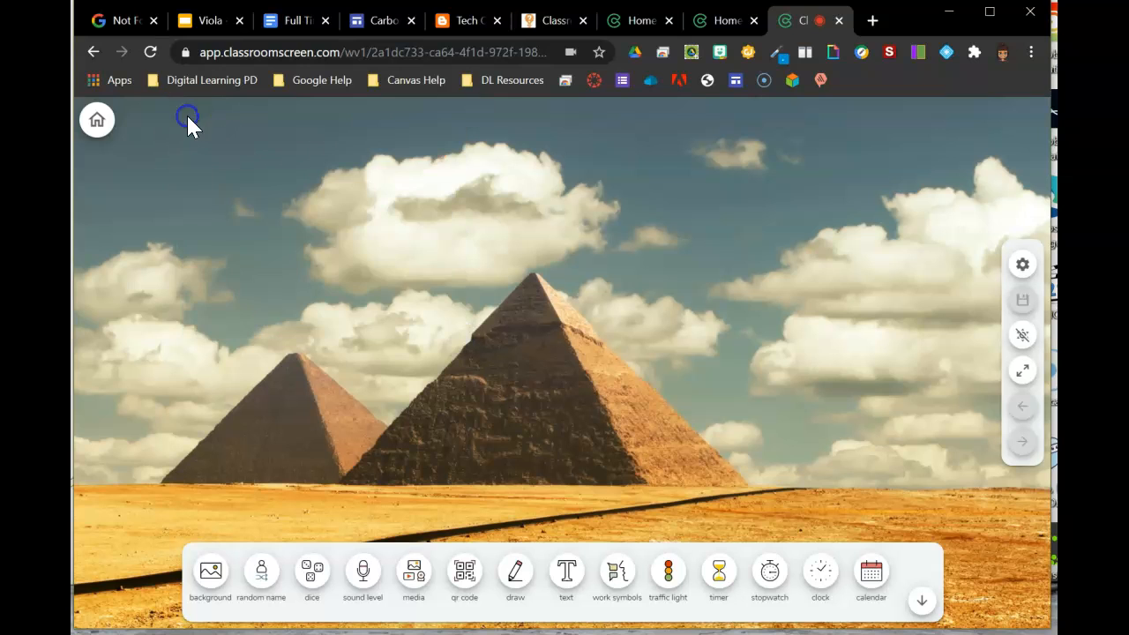
Step: Add a media widget and choose the YouTube option
{"action": "left_click", "coordinate": [413, 577]}
{"action": "left_click", "coordinate": [878, 324]}
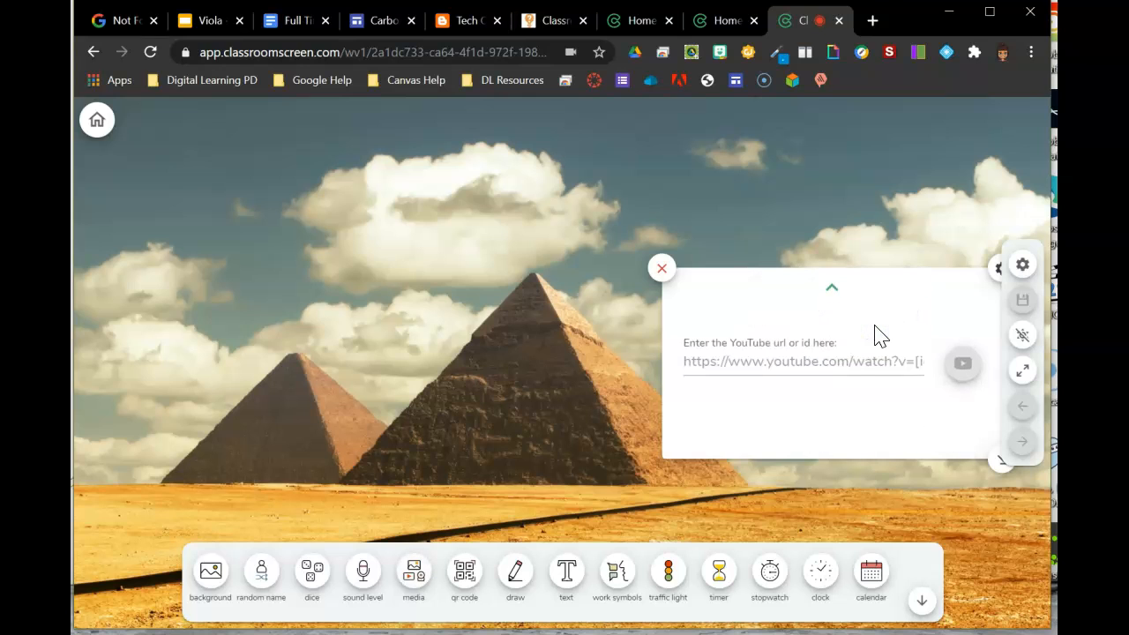
{"action": "left_click", "coordinate": [849, 368]}
Step: Go back to the media options, switch the widget to the webcam, and close the media widget
{"action": "left_click", "coordinate": [823, 288]}
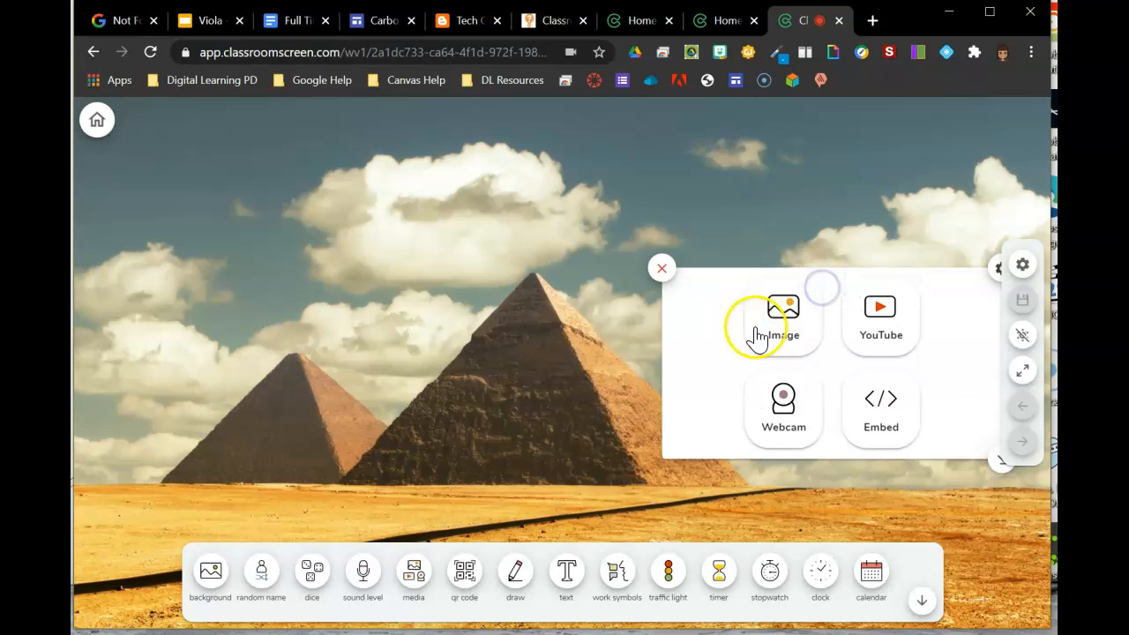
{"action": "left_click", "coordinate": [783, 401]}
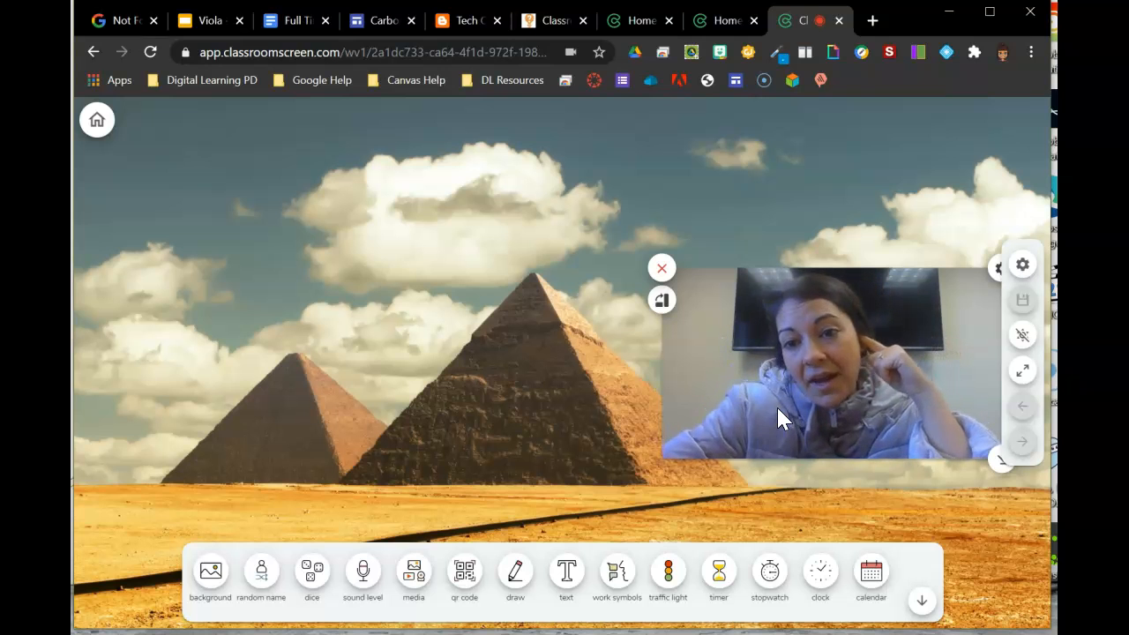
{"action": "left_click", "coordinate": [665, 264]}
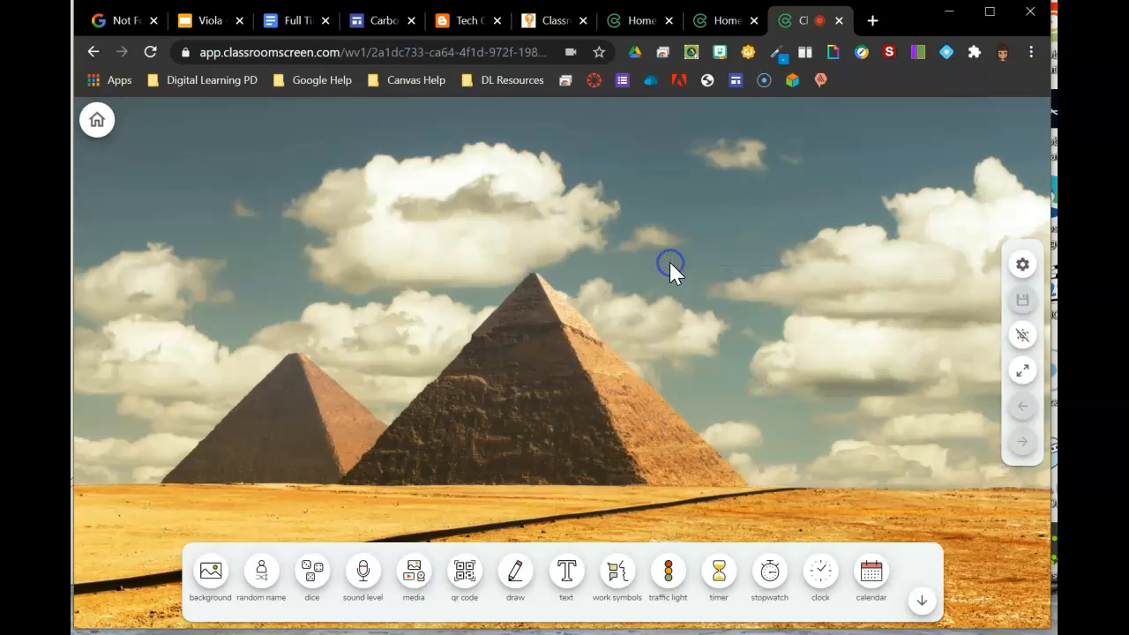
Step: Add the QR code widget, switching briefly to another browser tab and back
{"action": "left_click", "coordinate": [459, 574]}
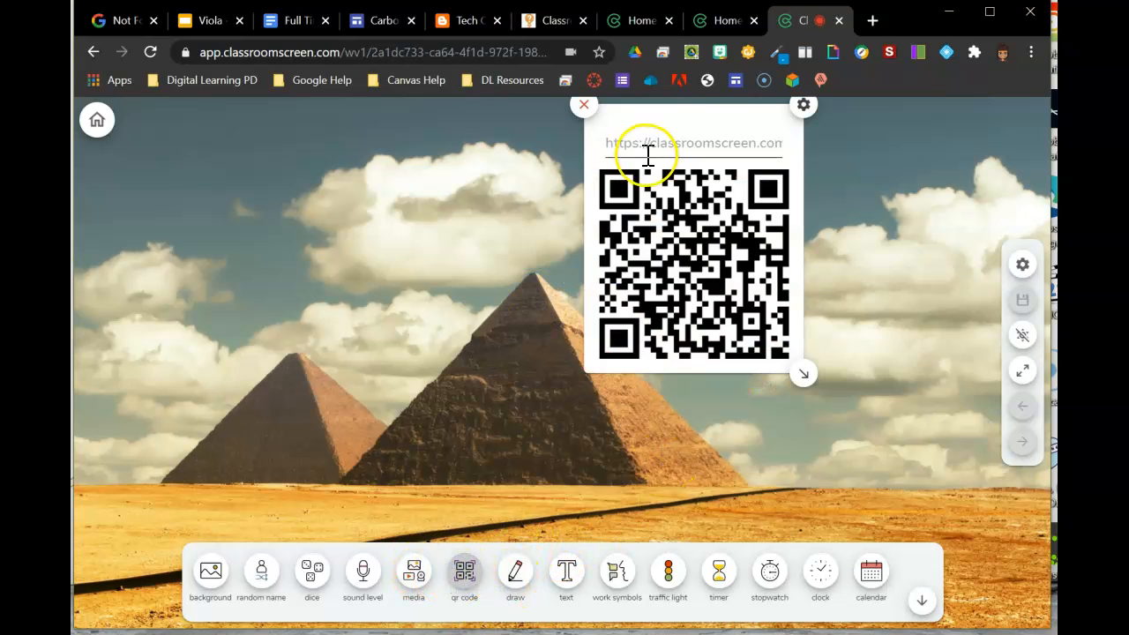
{"action": "left_click", "coordinate": [575, 27]}
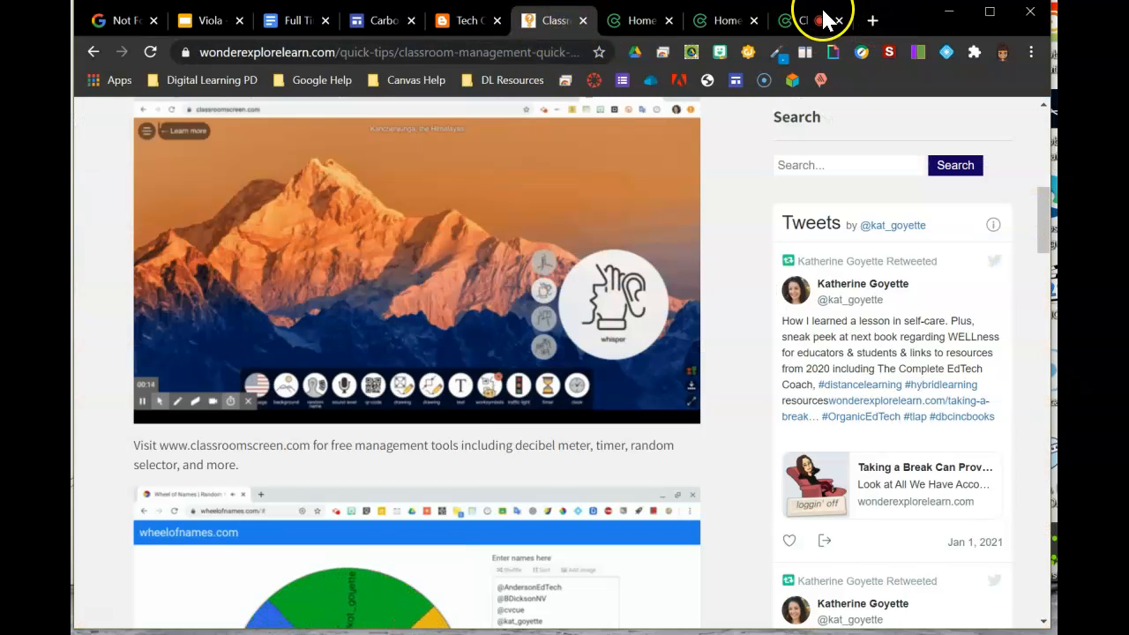
{"action": "left_click", "coordinate": [825, 20]}
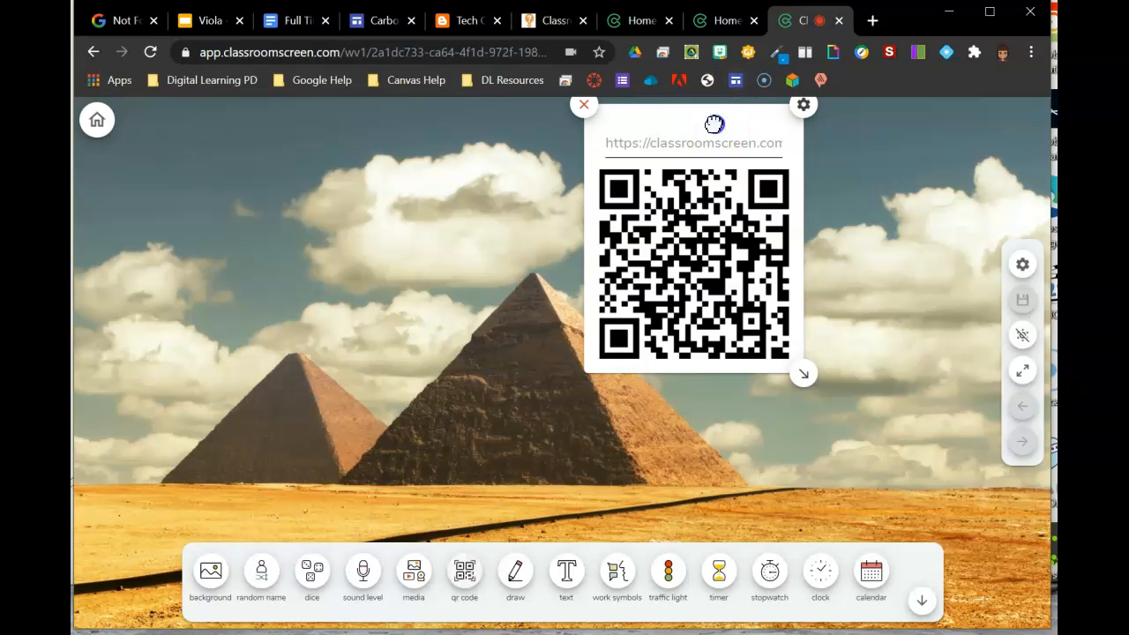
{"action": "left_click", "coordinate": [715, 258]}
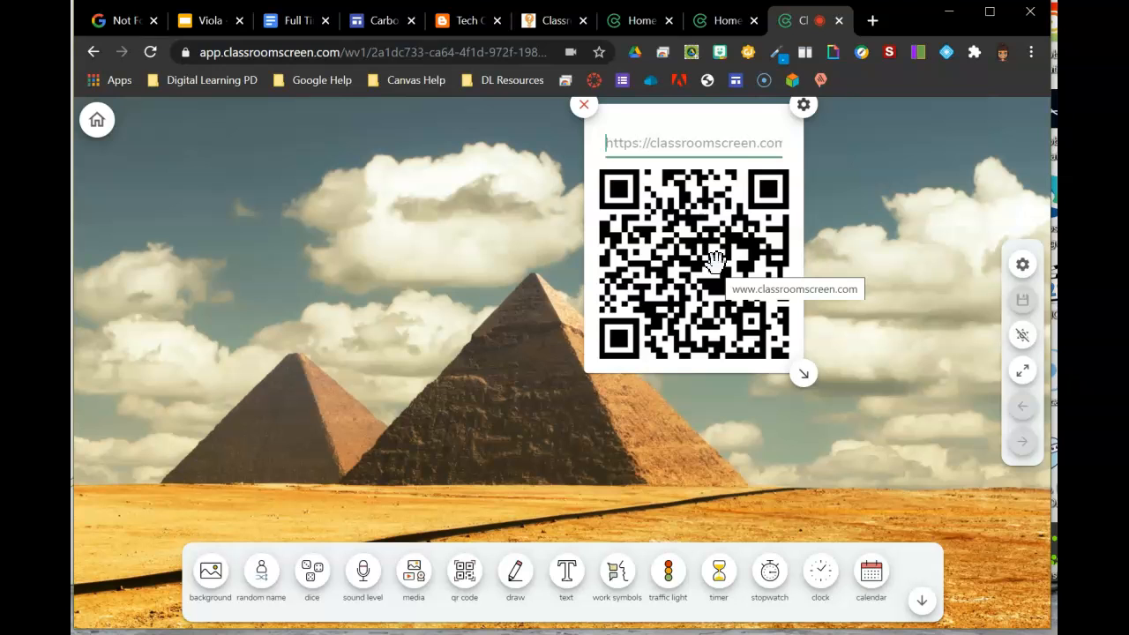
Step: Open the QR code widget's options, close them, and close the QR code widget
{"action": "left_click", "coordinate": [804, 112]}
{"action": "left_click", "coordinate": [805, 111]}
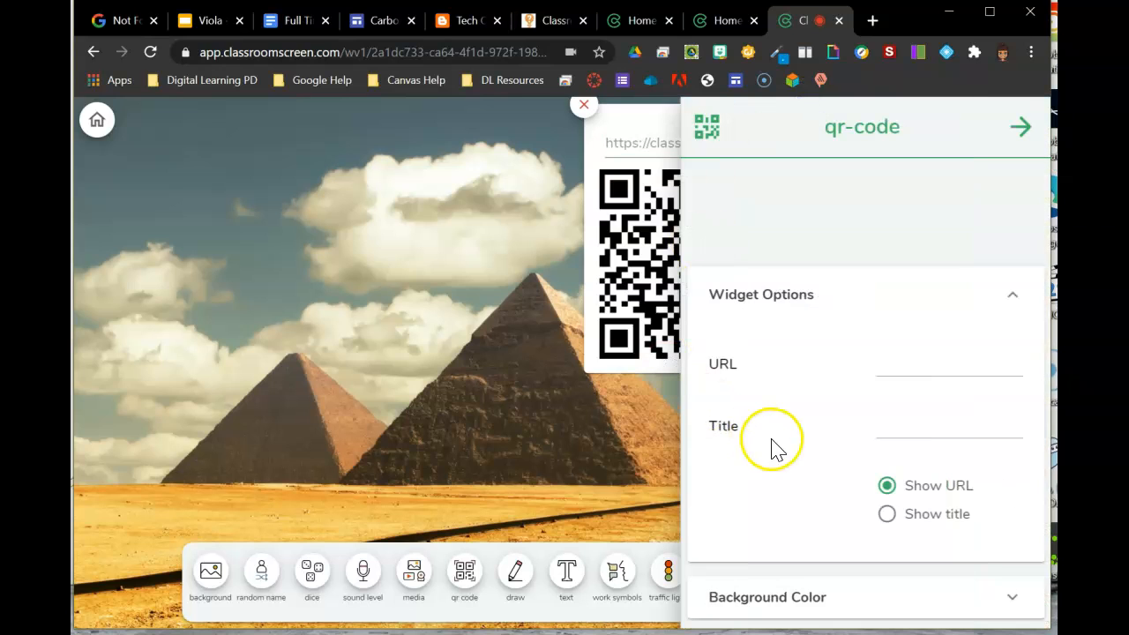
{"action": "left_click", "coordinate": [591, 392]}
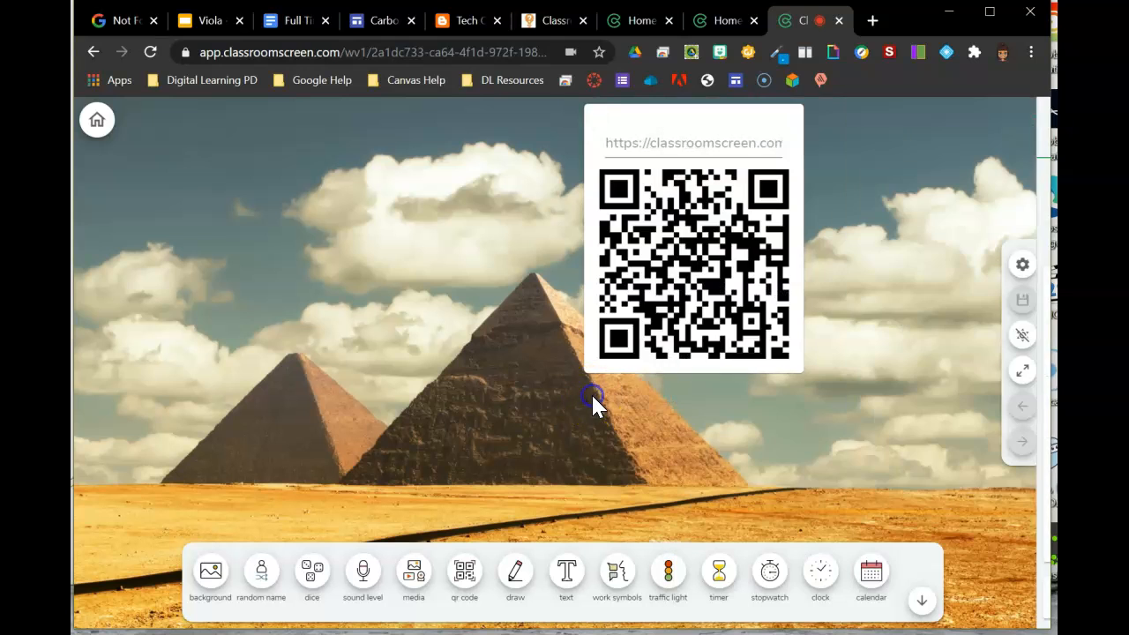
{"action": "left_click", "coordinate": [587, 112]}
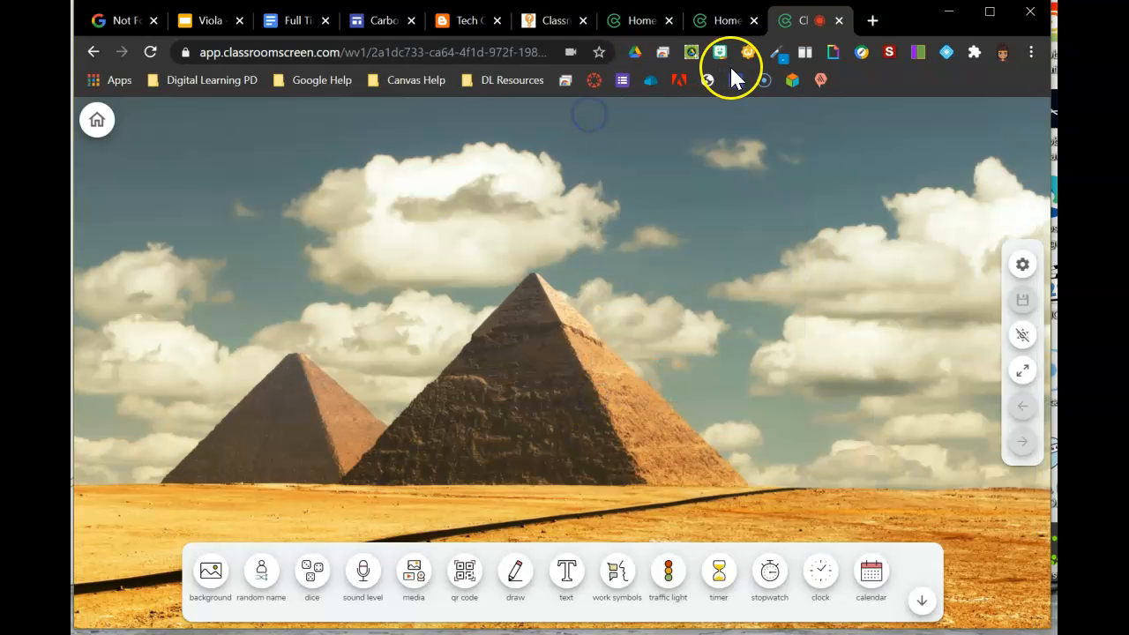
Step: Add the draw widget and sketch a freehand scribble on its canvas
{"action": "left_click", "coordinate": [518, 574]}
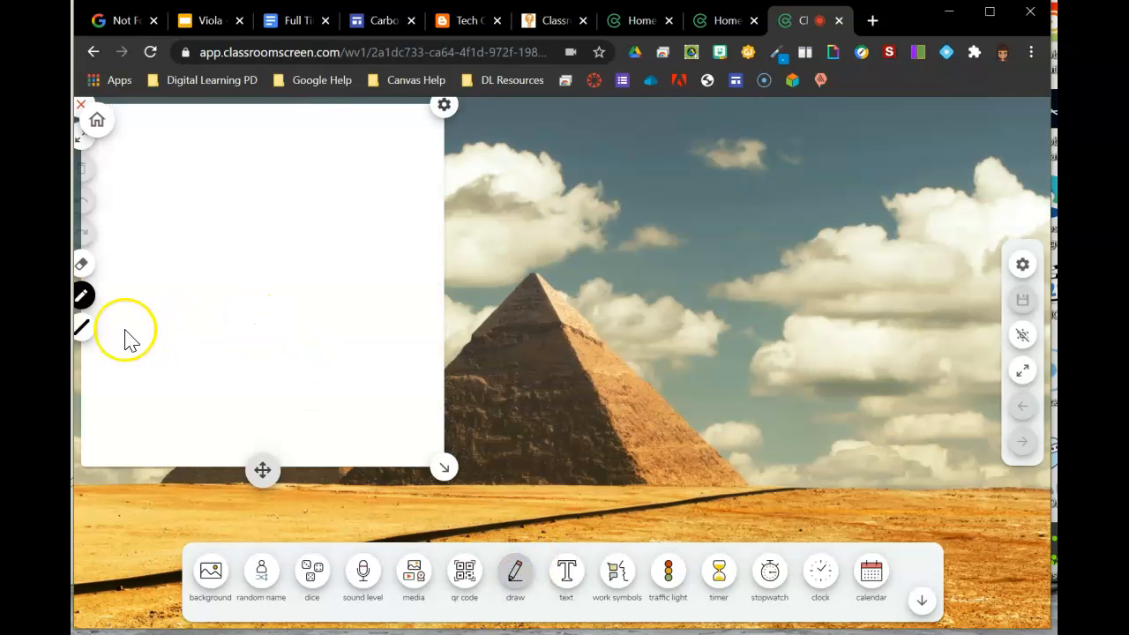
{"action": "mouse_move", "coordinate": [331, 129]}
{"action": "left_mouse_down"}
{"action": "mouse_move", "coordinate": [394, 160]}
{"action": "mouse_move", "coordinate": [417, 345]}
{"action": "mouse_move", "coordinate": [330, 285]}
{"action": "mouse_move", "coordinate": [285, 119]}
{"action": "mouse_move", "coordinate": [190, 199]}
{"action": "left_mouse_up"}
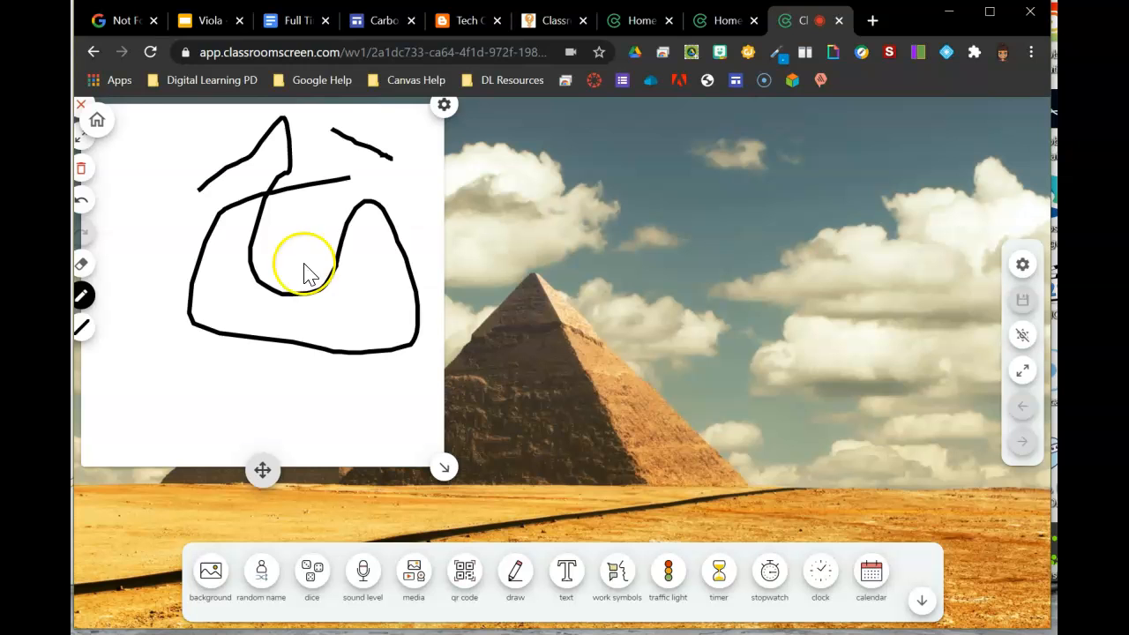
Step: Open the draw widget's settings and set its background pattern to the grid, then the clock face
{"action": "left_click", "coordinate": [443, 106]}
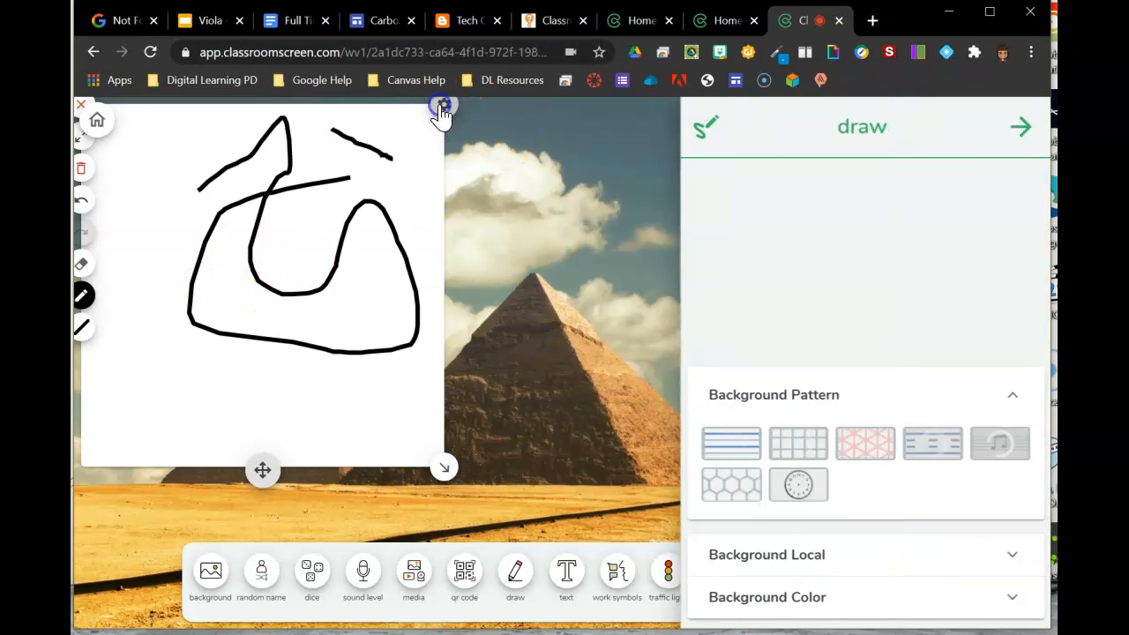
{"action": "left_click", "coordinate": [809, 442]}
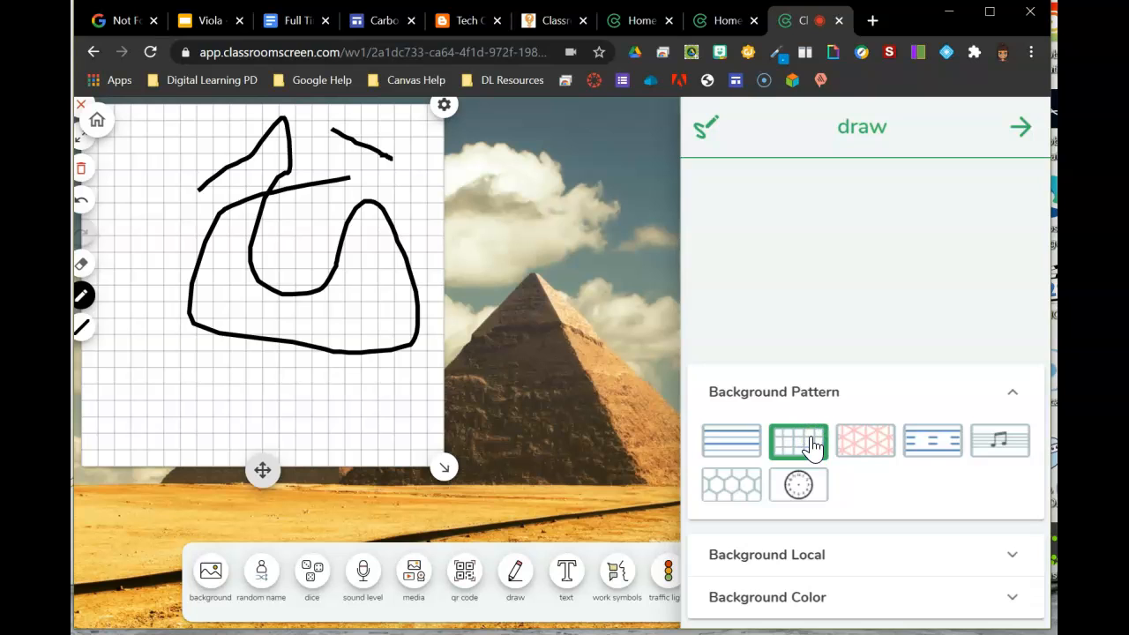
{"action": "left_click", "coordinate": [784, 481]}
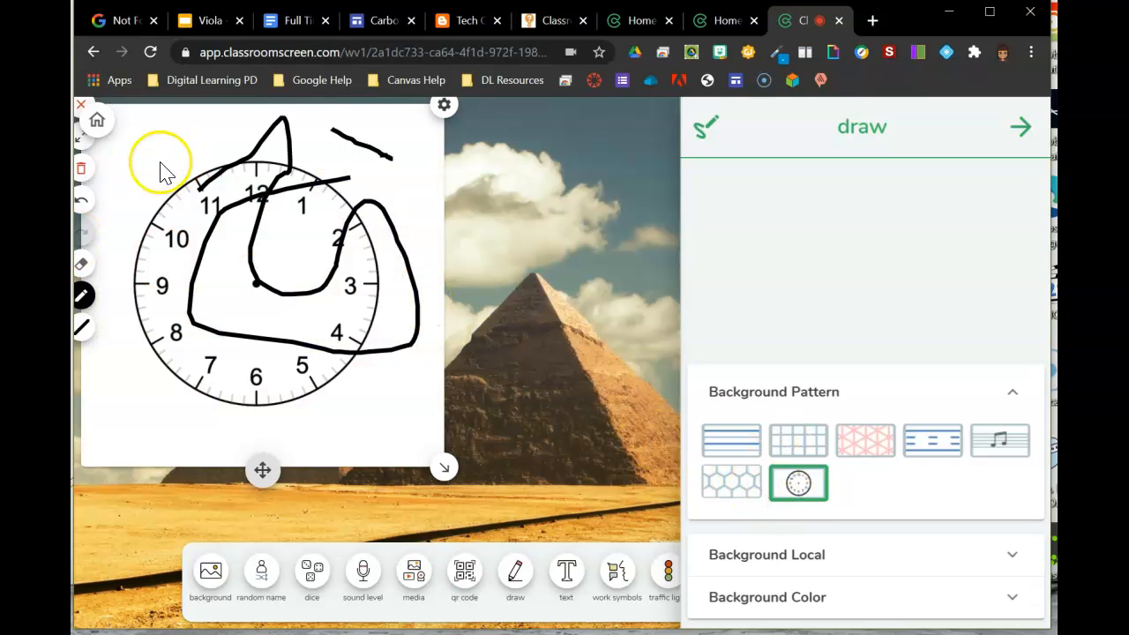
Step: Undo the scribble and set the draw widget's background pattern to music staff lines
{"action": "left_click", "coordinate": [81, 201]}
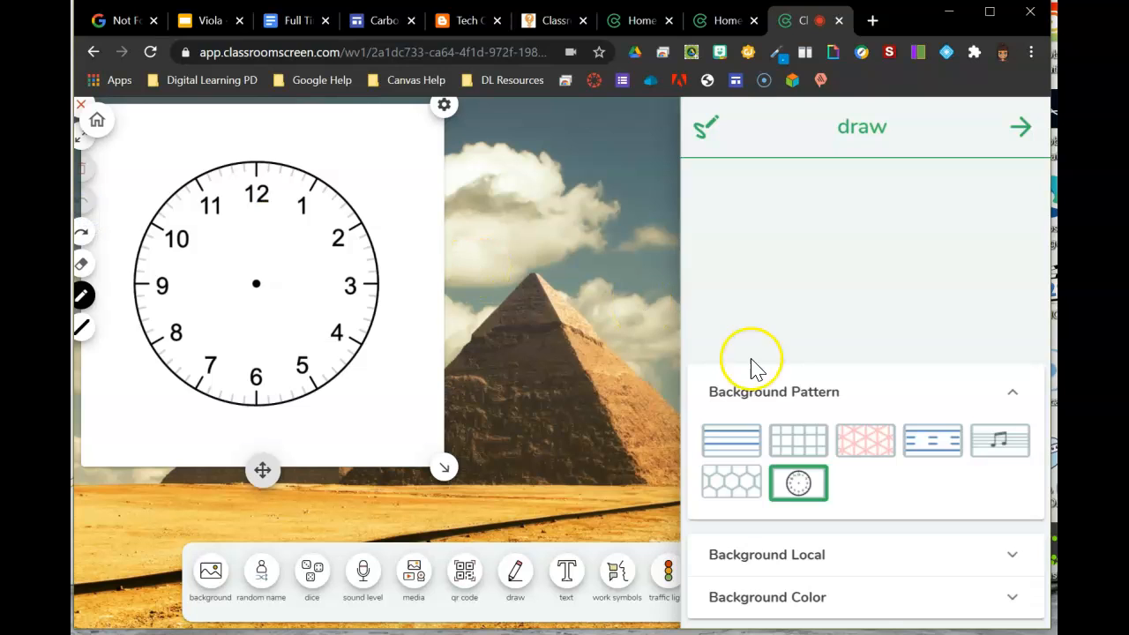
{"action": "left_click", "coordinate": [992, 443]}
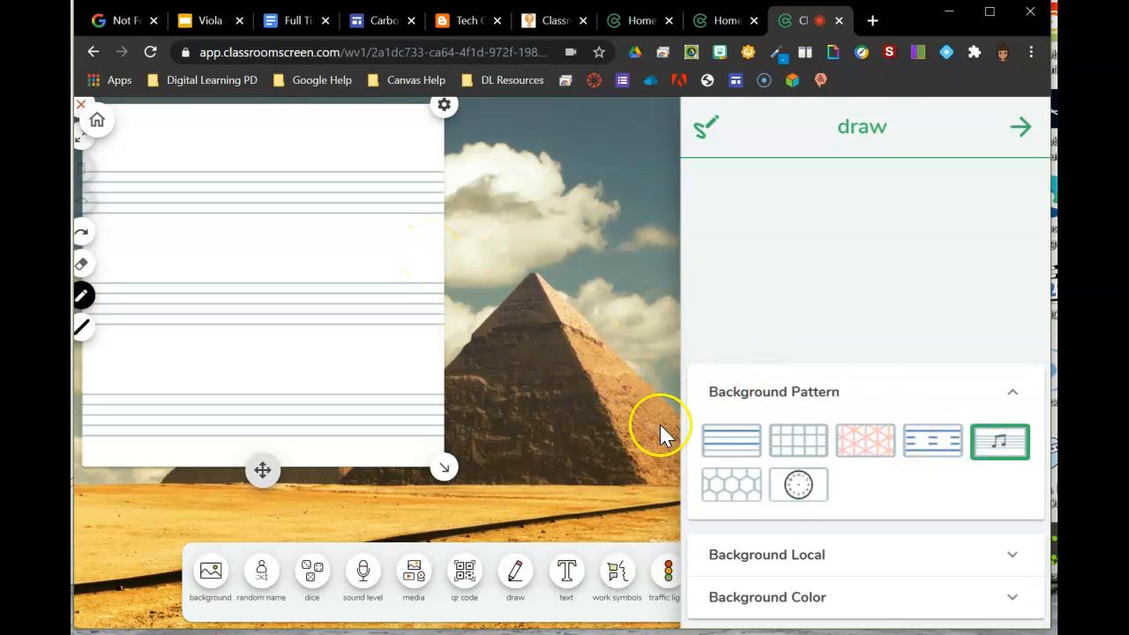
Step: Set the draw widget's background colour to lime green, then to purple #5C3CDDFF
{"action": "left_click", "coordinate": [852, 559]}
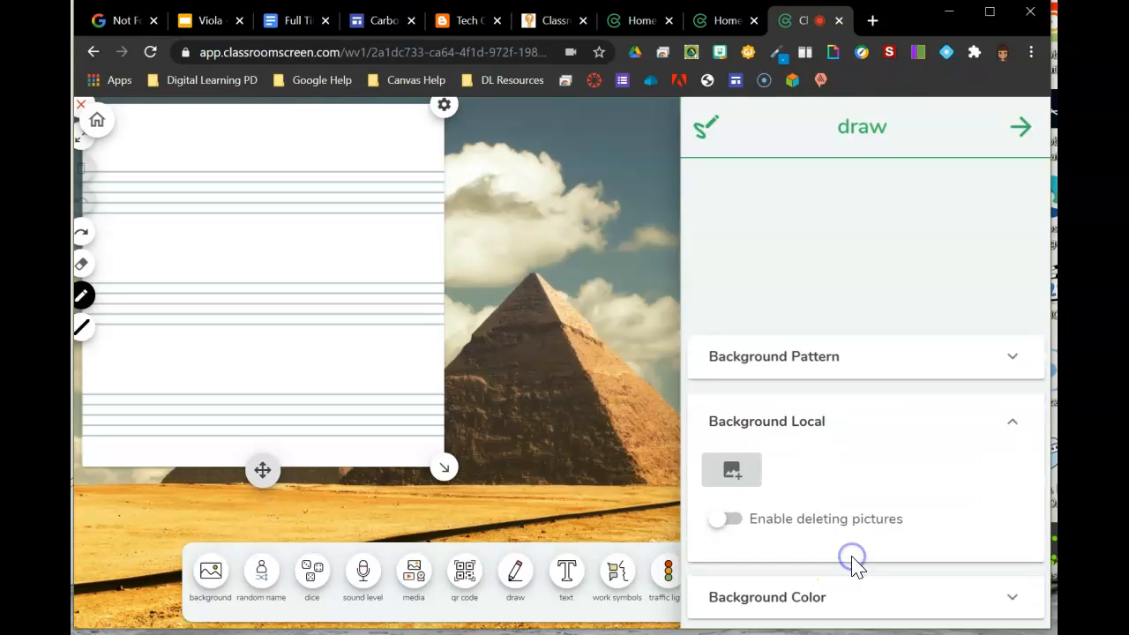
{"action": "left_click", "coordinate": [845, 597]}
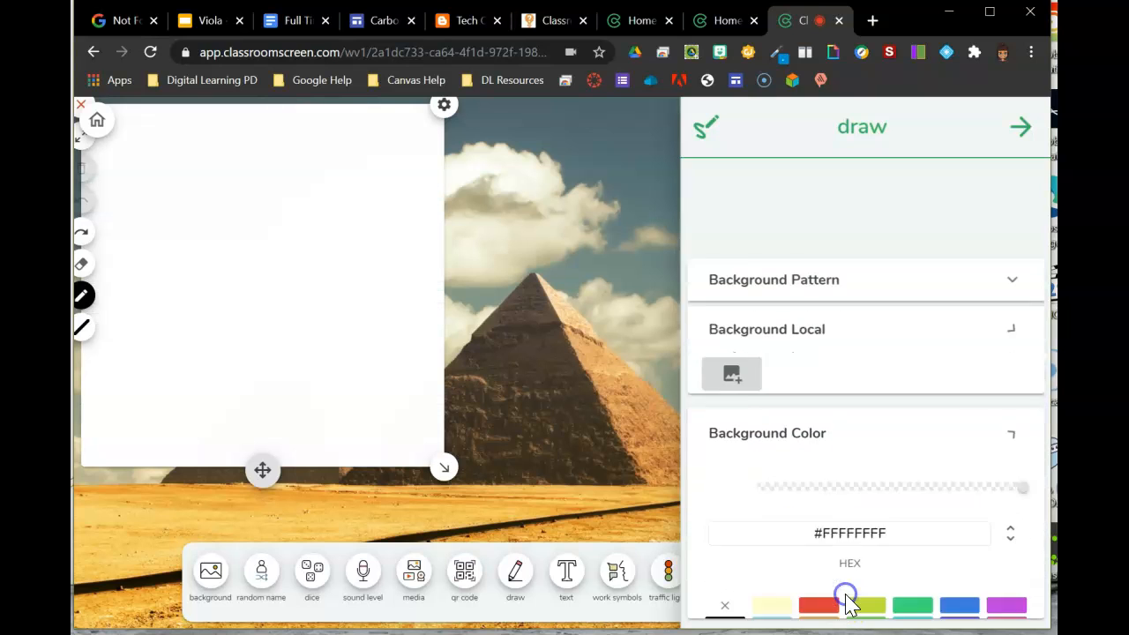
{"action": "left_click", "coordinate": [865, 582]}
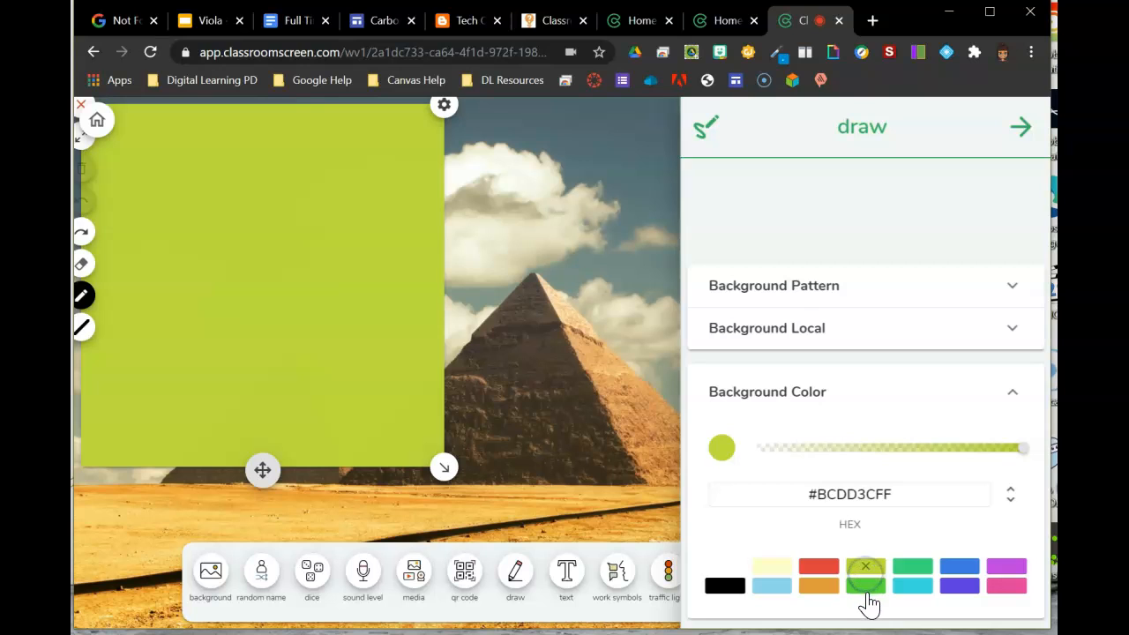
{"action": "left_click", "coordinate": [866, 586]}
{"action": "left_click", "coordinate": [961, 587]}
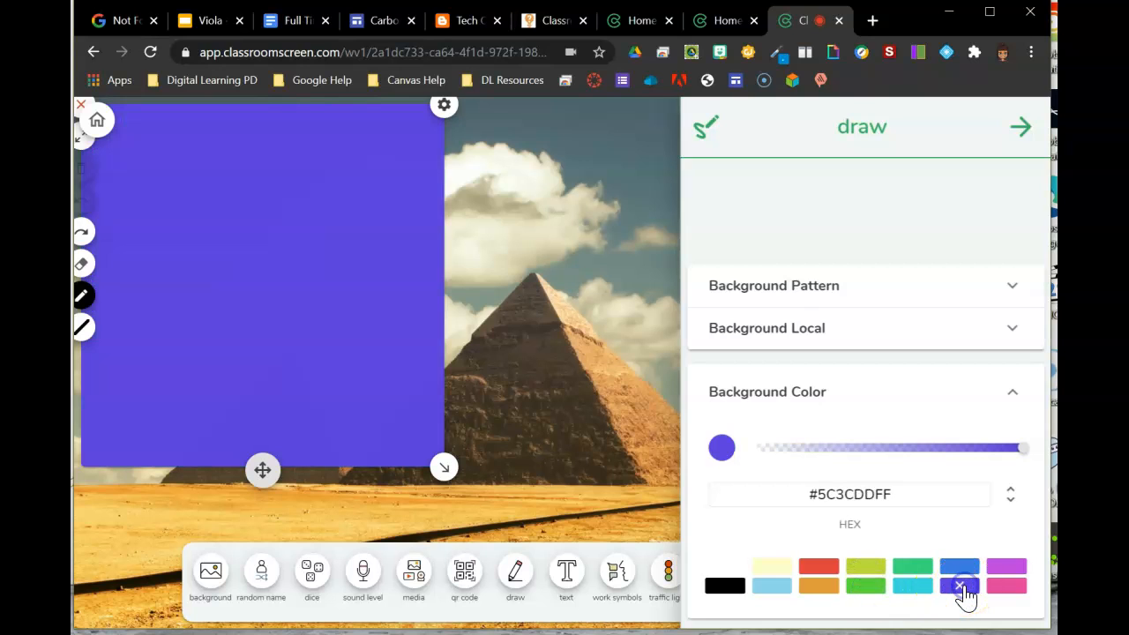
Step: Close the settings panel and draw a freehand line across the purple canvas
{"action": "left_click", "coordinate": [1019, 145]}
{"action": "left_click", "coordinate": [1024, 135]}
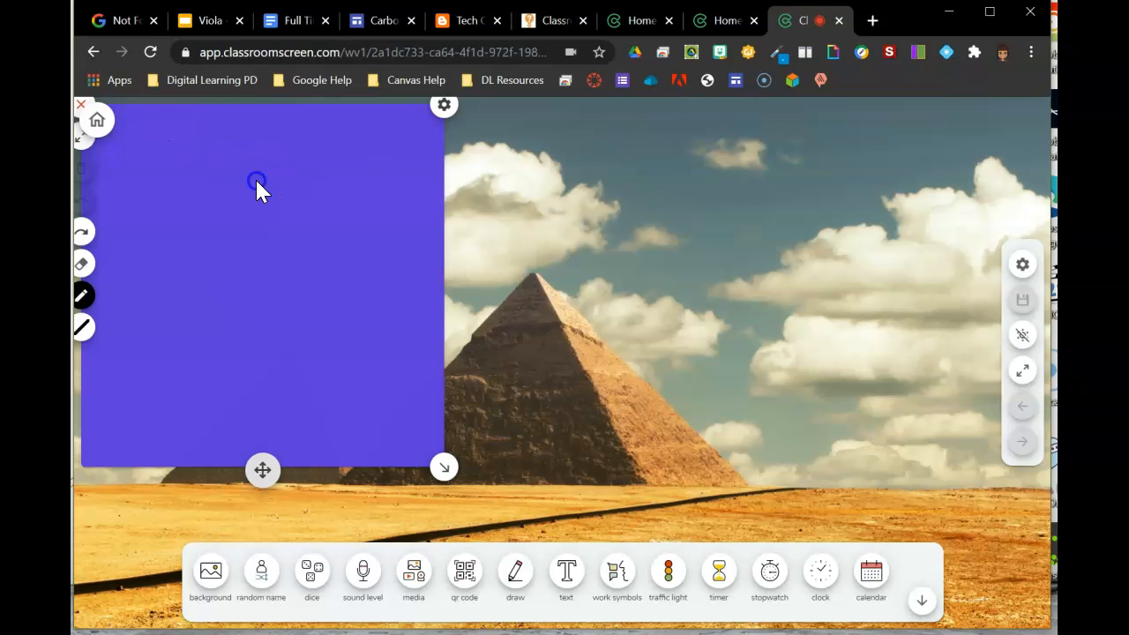
{"action": "left_click_drag", "start_coordinate": [255, 179], "coordinate": [423, 228]}
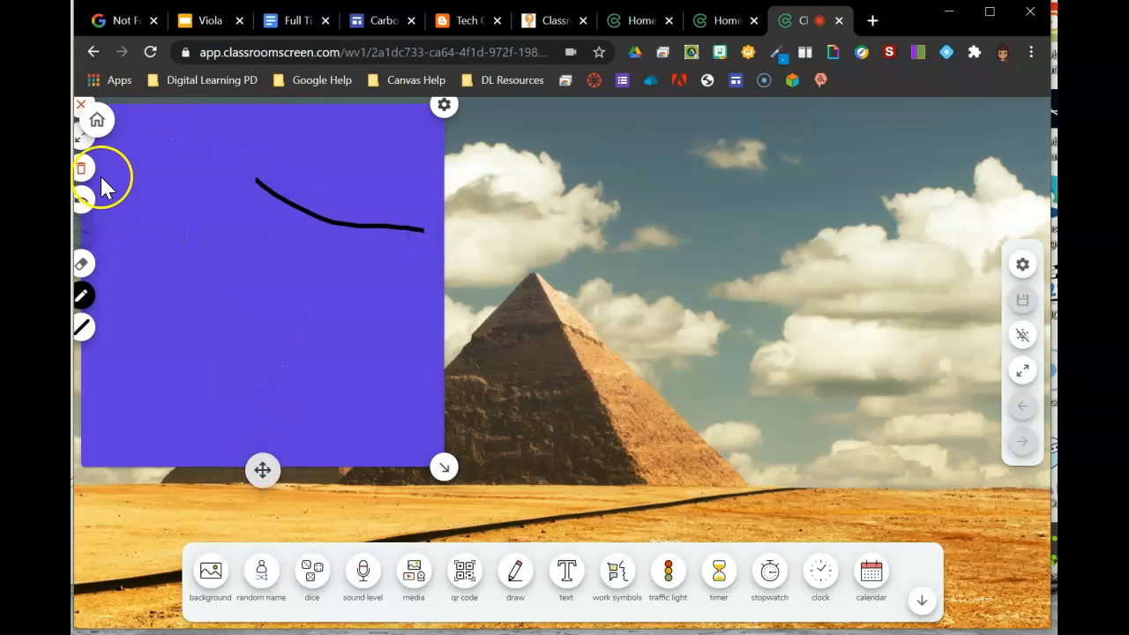
Step: Undo the drawn line, then move and enlarge the draw widget
{"action": "left_click", "coordinate": [85, 197]}
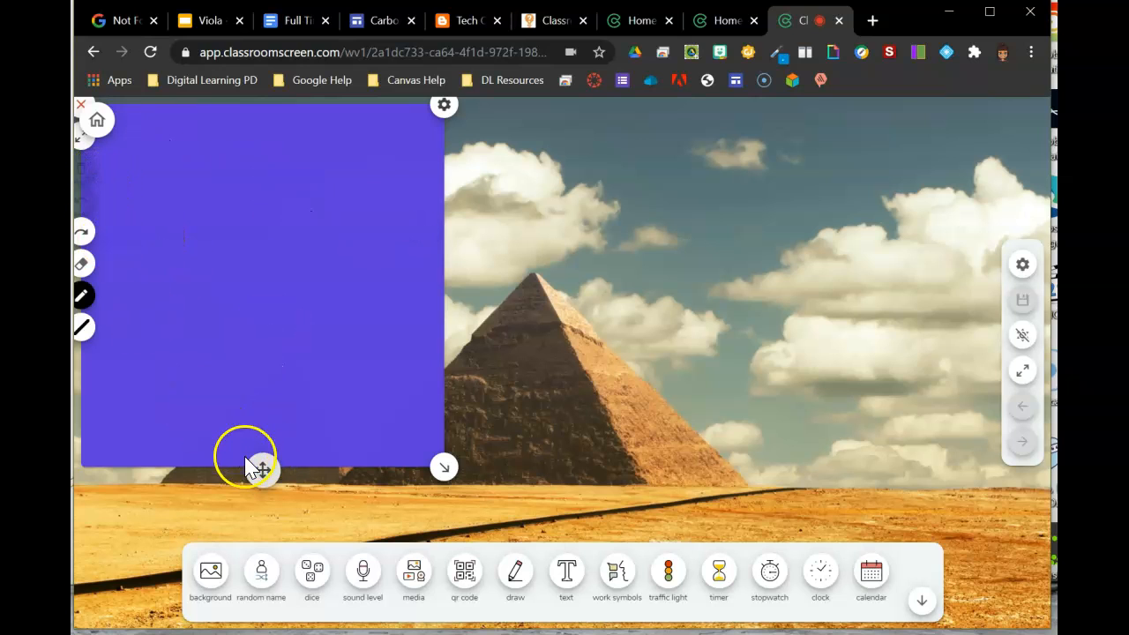
{"action": "mouse_move", "coordinate": [261, 467]}
{"action": "left_mouse_down"}
{"action": "mouse_move", "coordinate": [428, 458]}
{"action": "mouse_move", "coordinate": [337, 512]}
{"action": "left_mouse_up"}
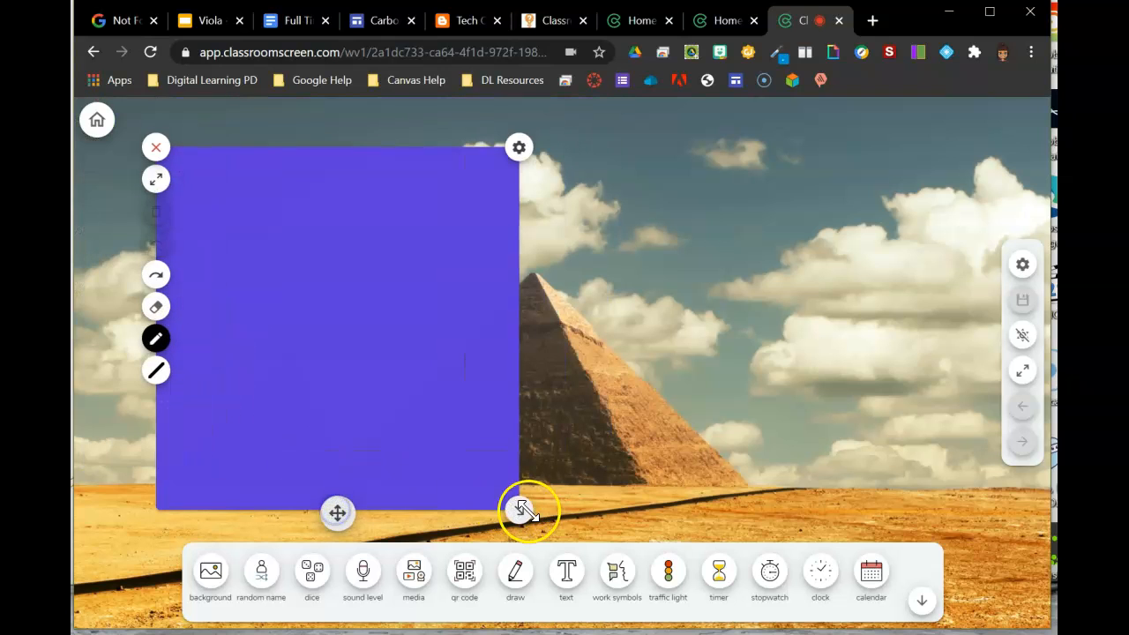
{"action": "left_click_drag", "start_coordinate": [529, 509], "coordinate": [744, 467]}
Step: Open the draw widget's settings and close the draw widget
{"action": "left_click", "coordinate": [739, 150]}
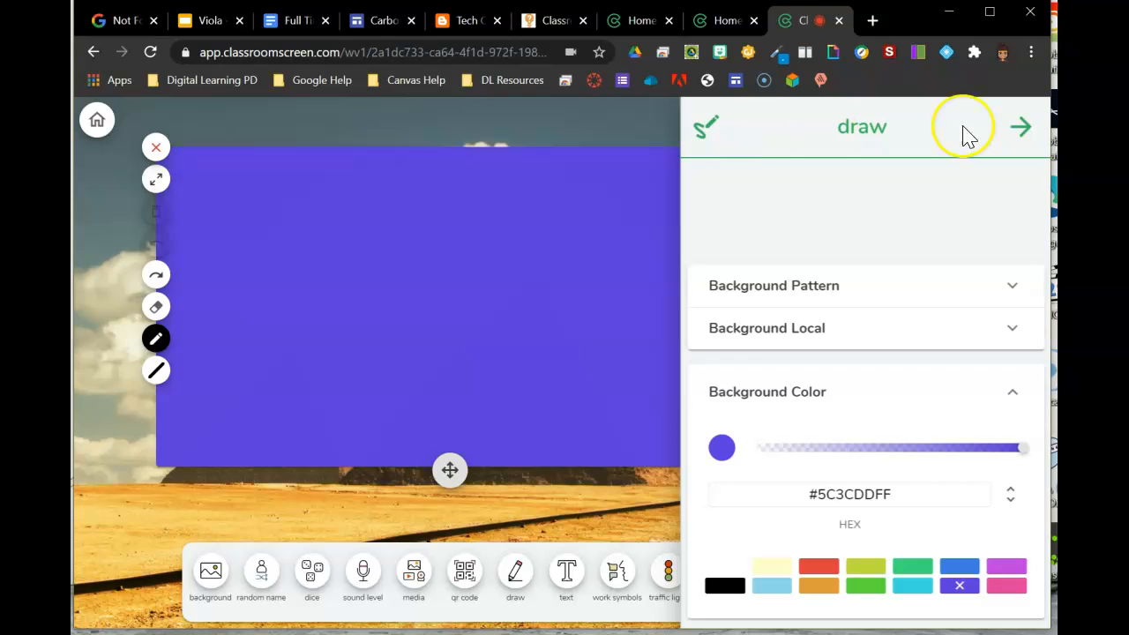
{"action": "left_click", "coordinate": [154, 146]}
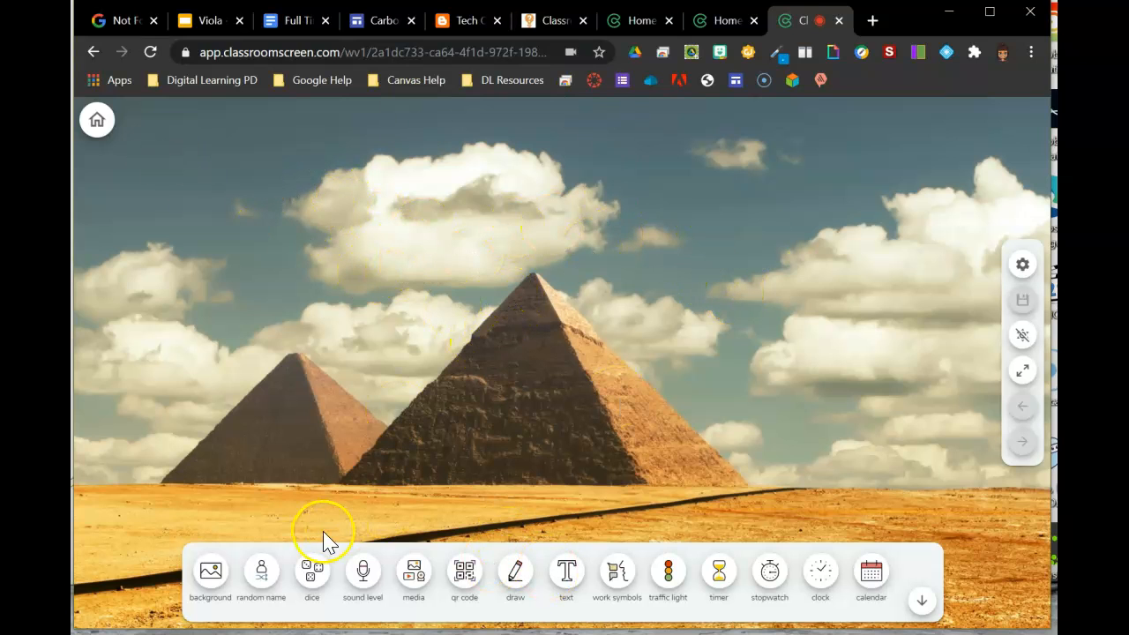
Step: Add a text widget and try its subscript and link formatting buttons
{"action": "left_click", "coordinate": [569, 578]}
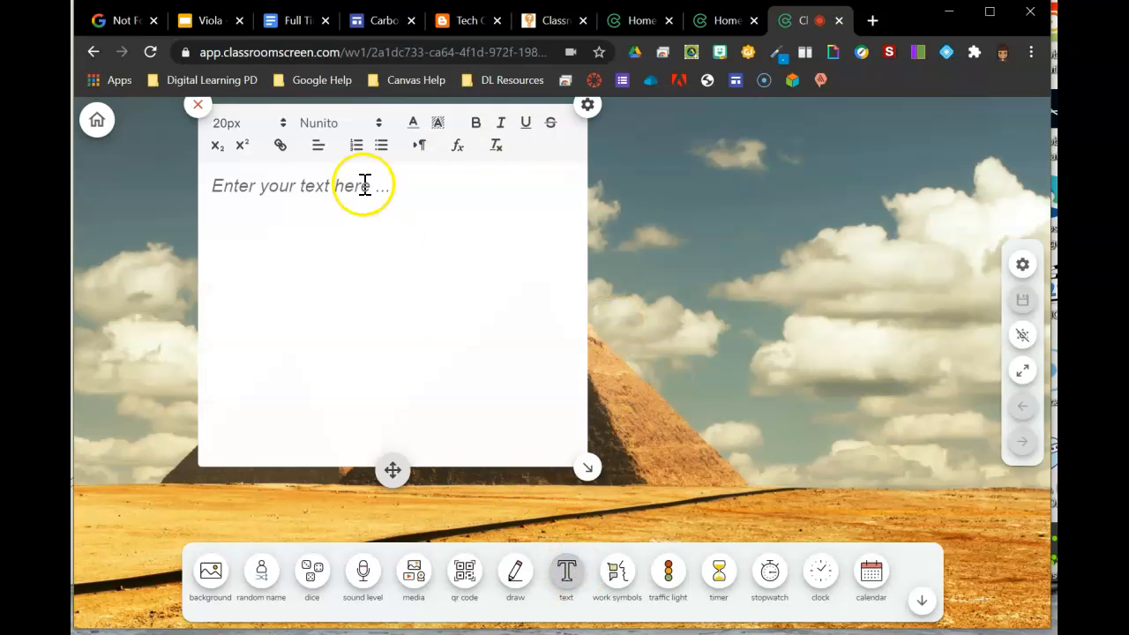
{"action": "left_click", "coordinate": [219, 150]}
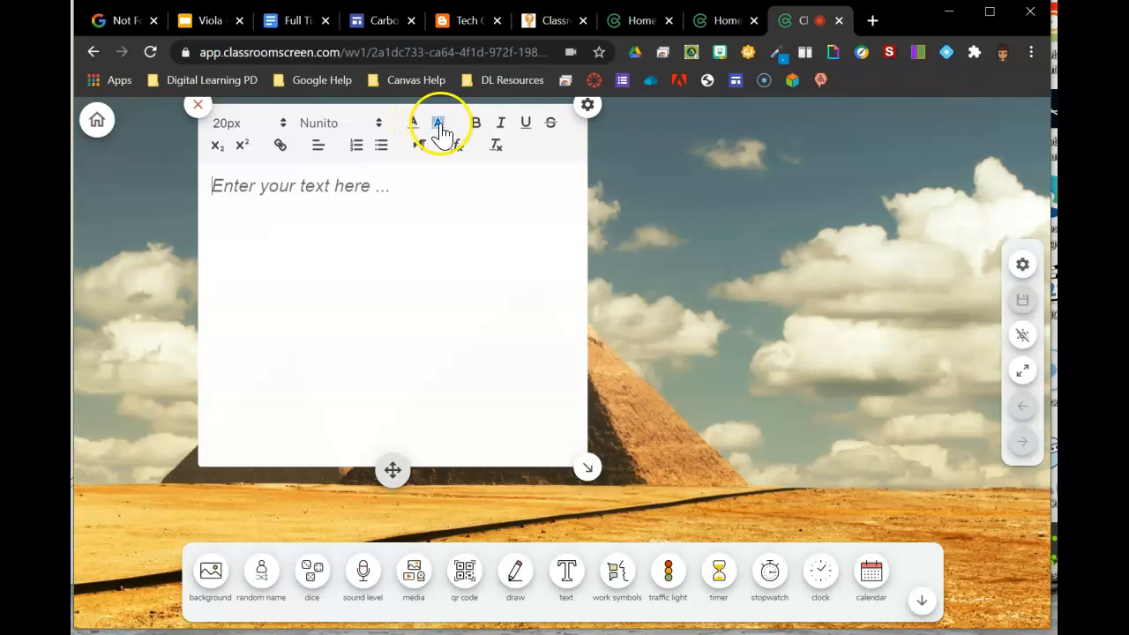
{"action": "left_click", "coordinate": [282, 148]}
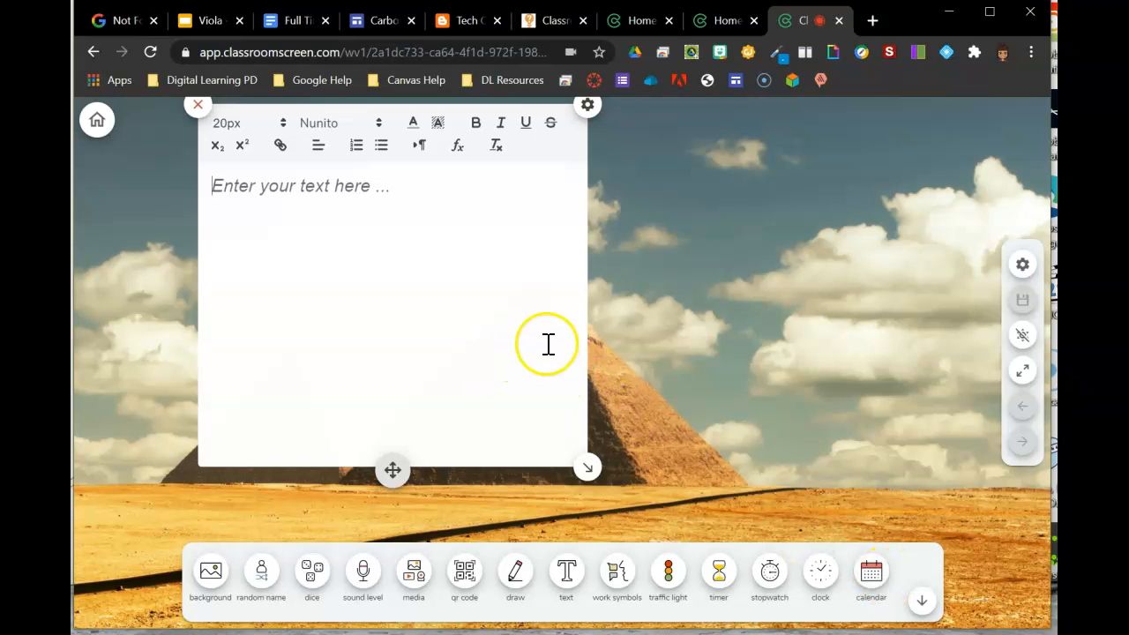
Step: Open and close the dashboard settings panel, then close the text widget
{"action": "left_click", "coordinate": [1024, 266]}
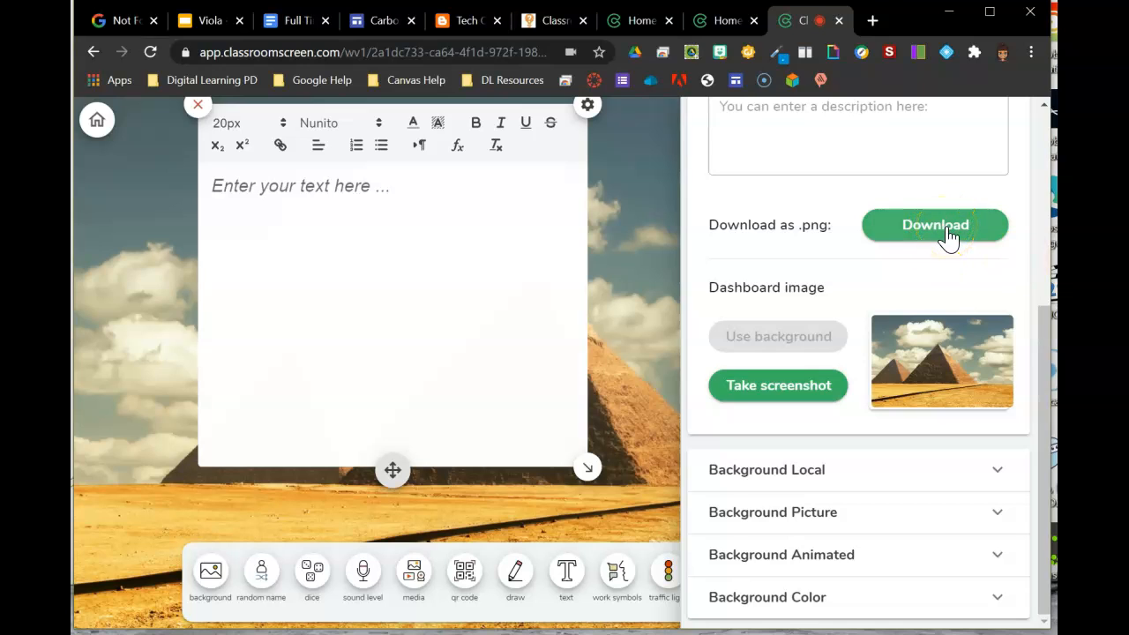
{"action": "left_click", "coordinate": [615, 276]}
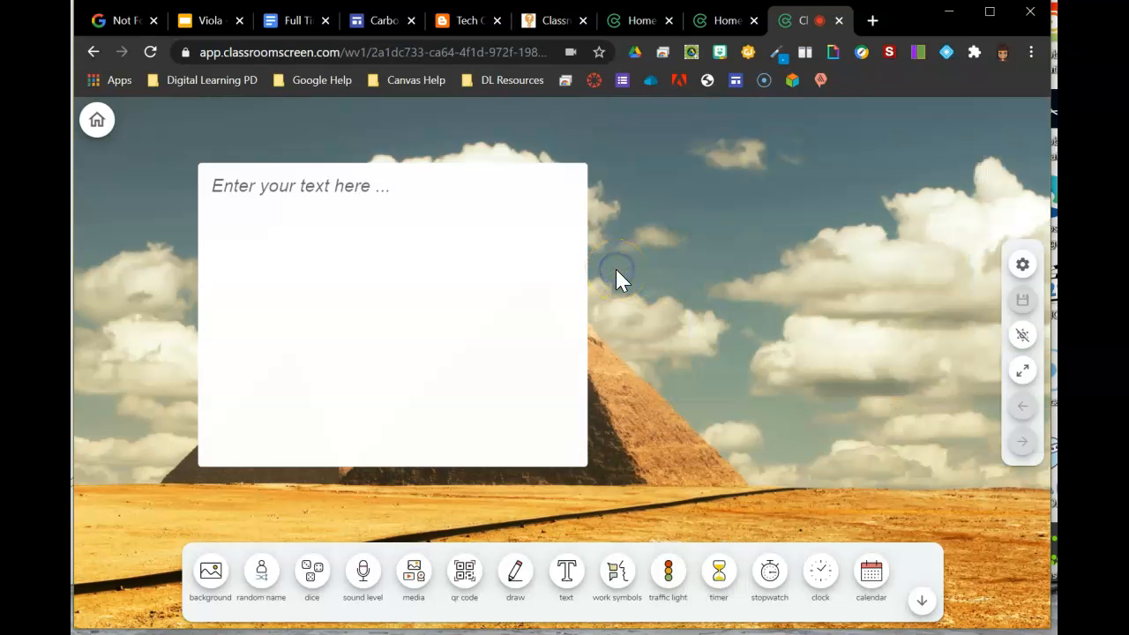
{"action": "left_click", "coordinate": [333, 254]}
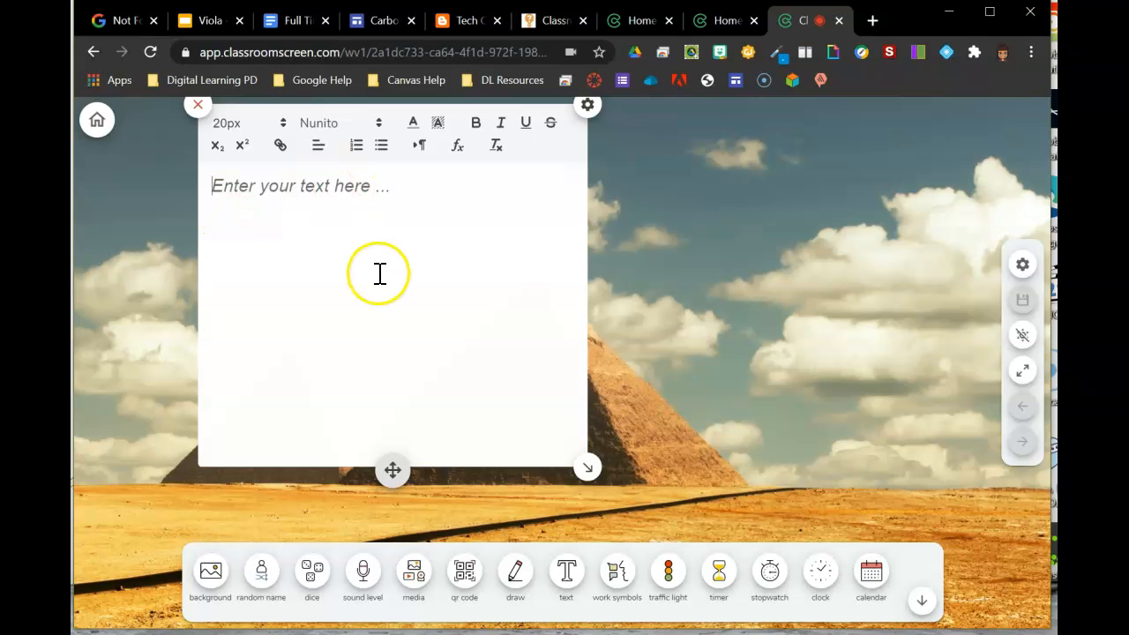
{"action": "left_click", "coordinate": [199, 106]}
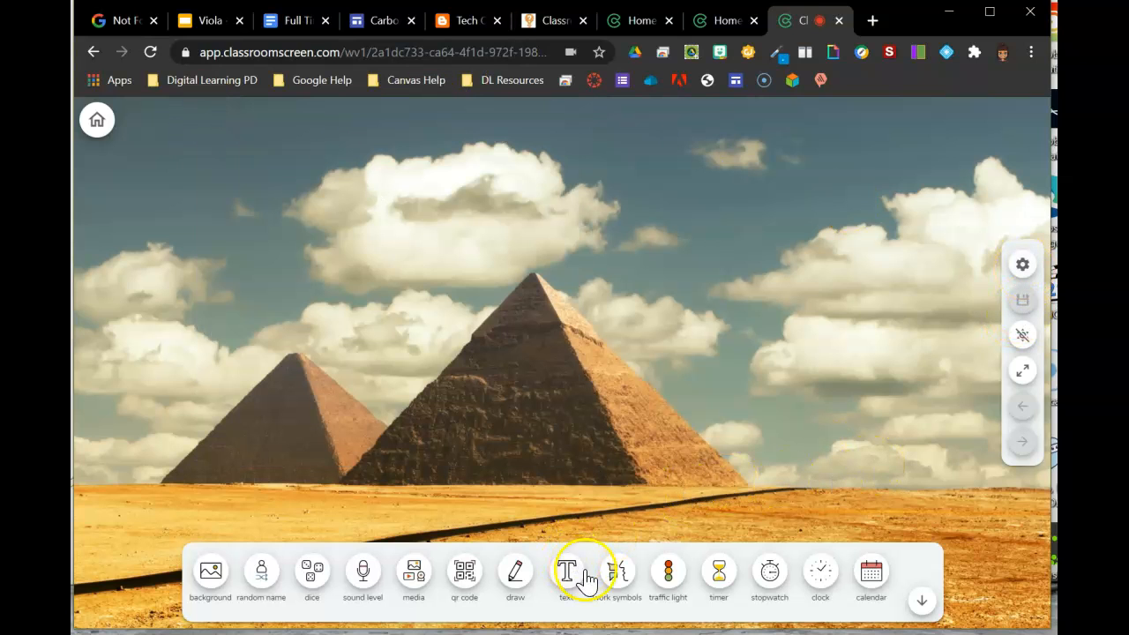
Step: Add the work symbols widget, move it to the upper left, and switch through whisper, ask neighbor and work together
{"action": "left_click", "coordinate": [619, 573]}
{"action": "left_click_drag", "start_coordinate": [565, 420], "coordinate": [326, 236]}
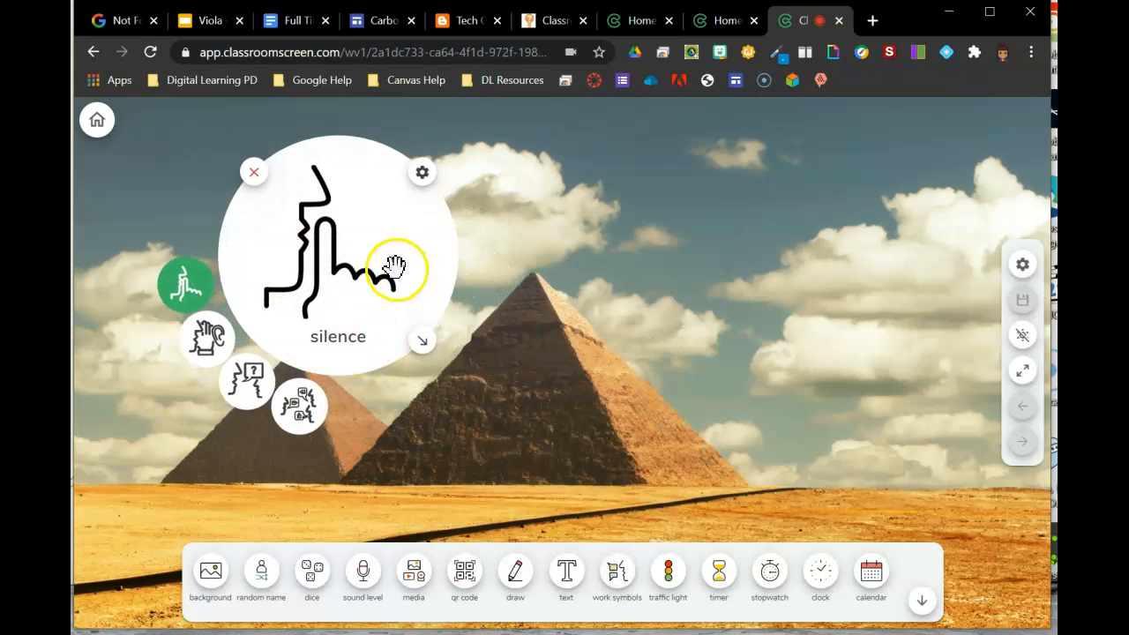
{"action": "left_click", "coordinate": [225, 347]}
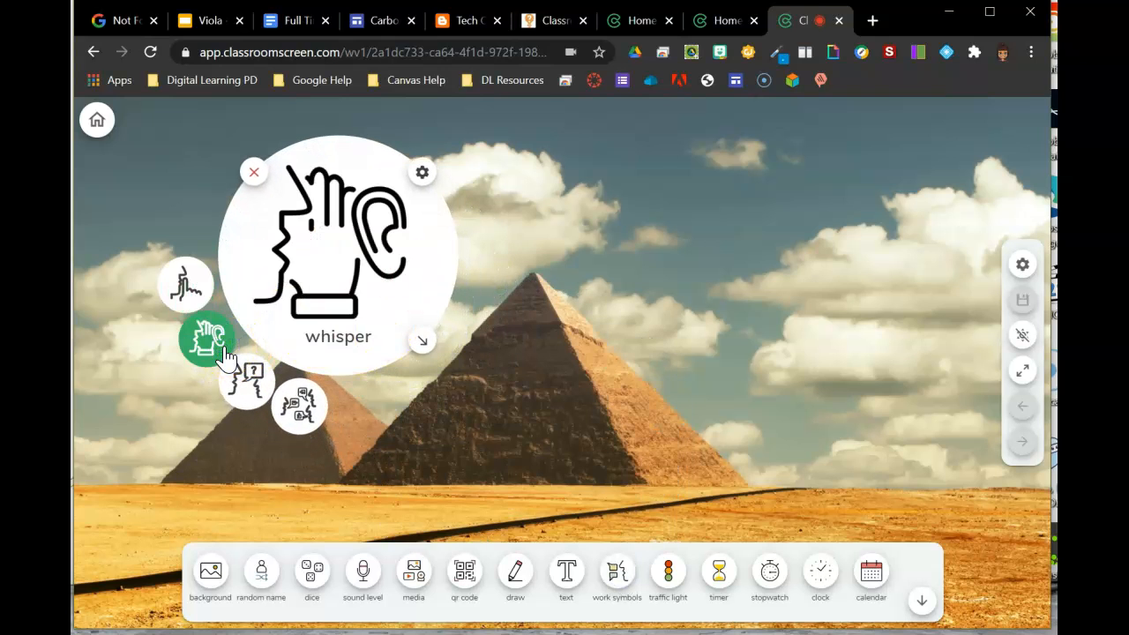
{"action": "left_click", "coordinate": [242, 375]}
{"action": "left_click", "coordinate": [298, 404]}
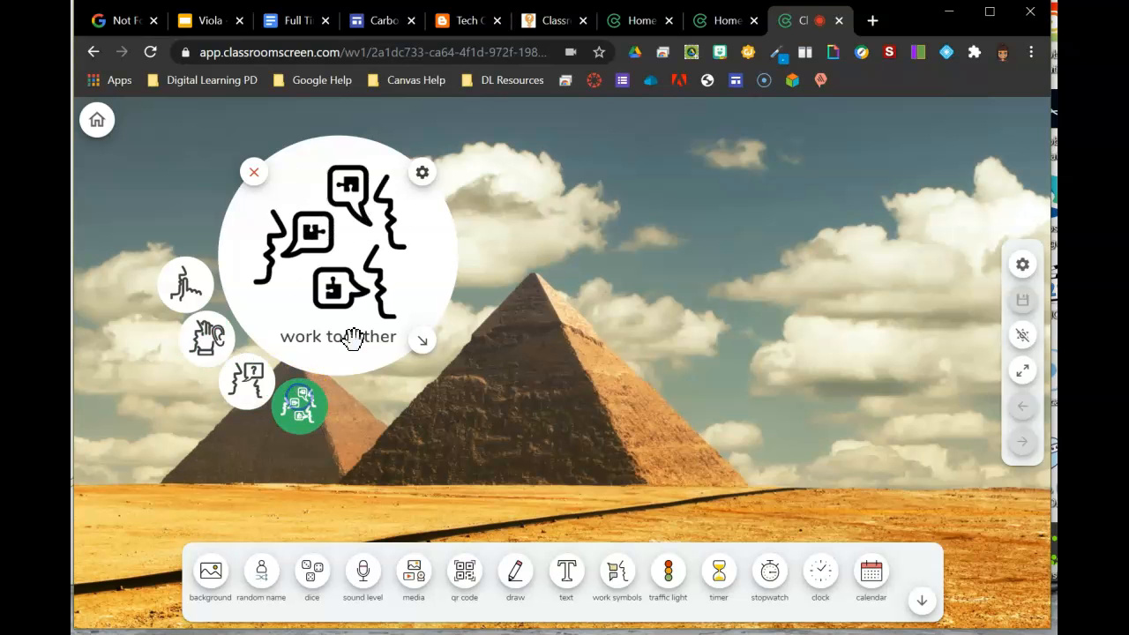
Step: Open and close the work symbols settings, then select silence, whisper and finally ask neighbor
{"action": "left_click", "coordinate": [422, 173]}
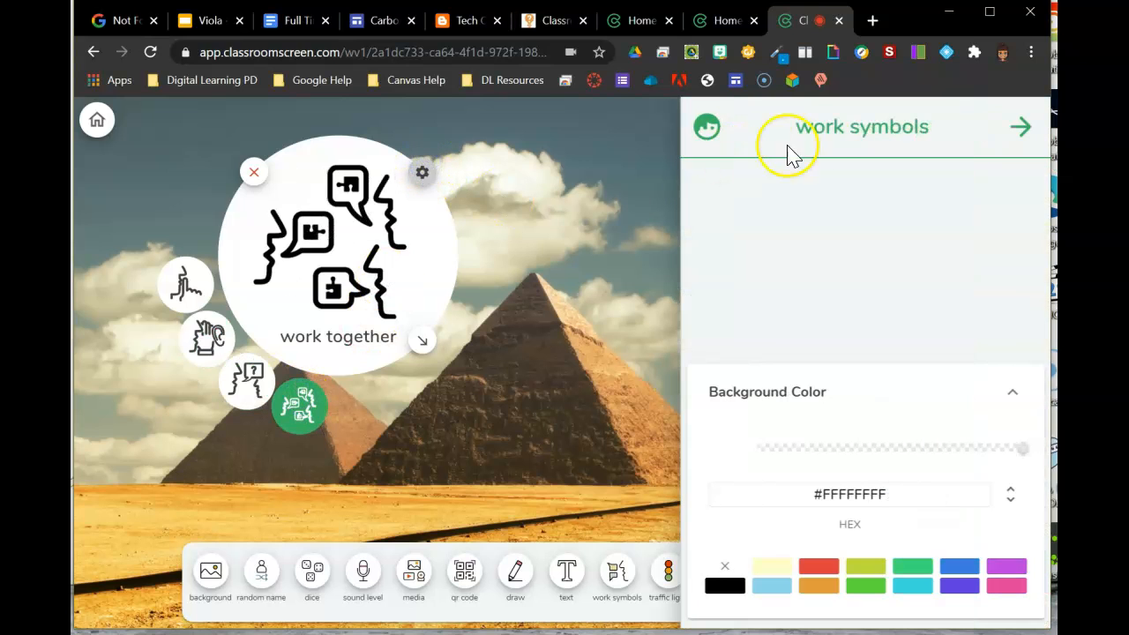
{"action": "left_click", "coordinate": [1022, 128]}
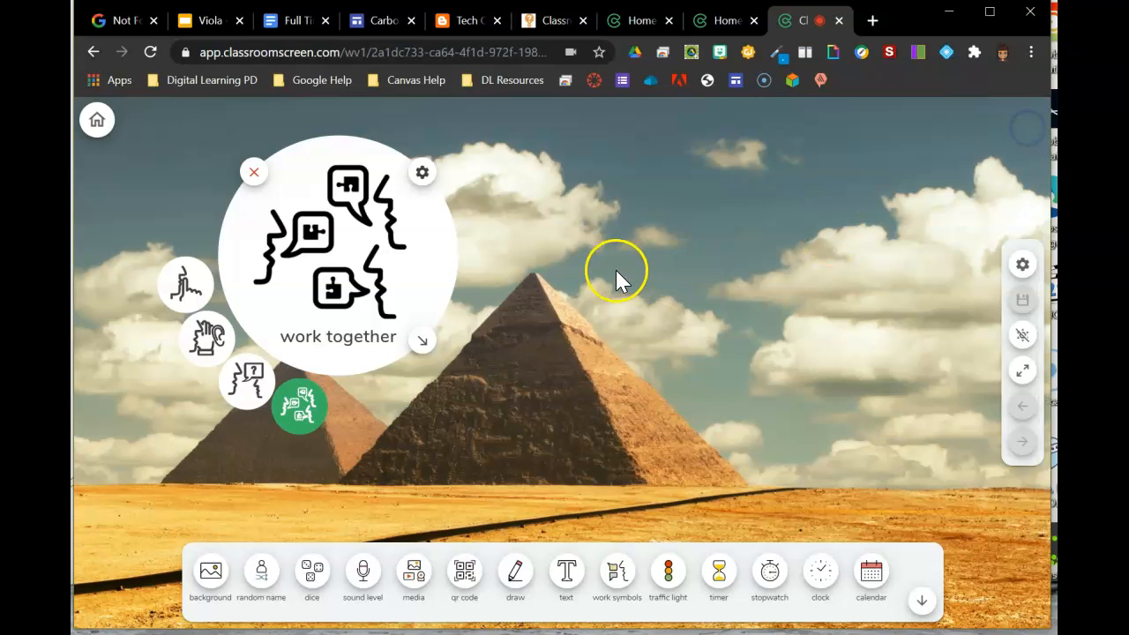
{"action": "left_click", "coordinate": [183, 287]}
{"action": "left_click", "coordinate": [201, 338]}
{"action": "left_click", "coordinate": [237, 383]}
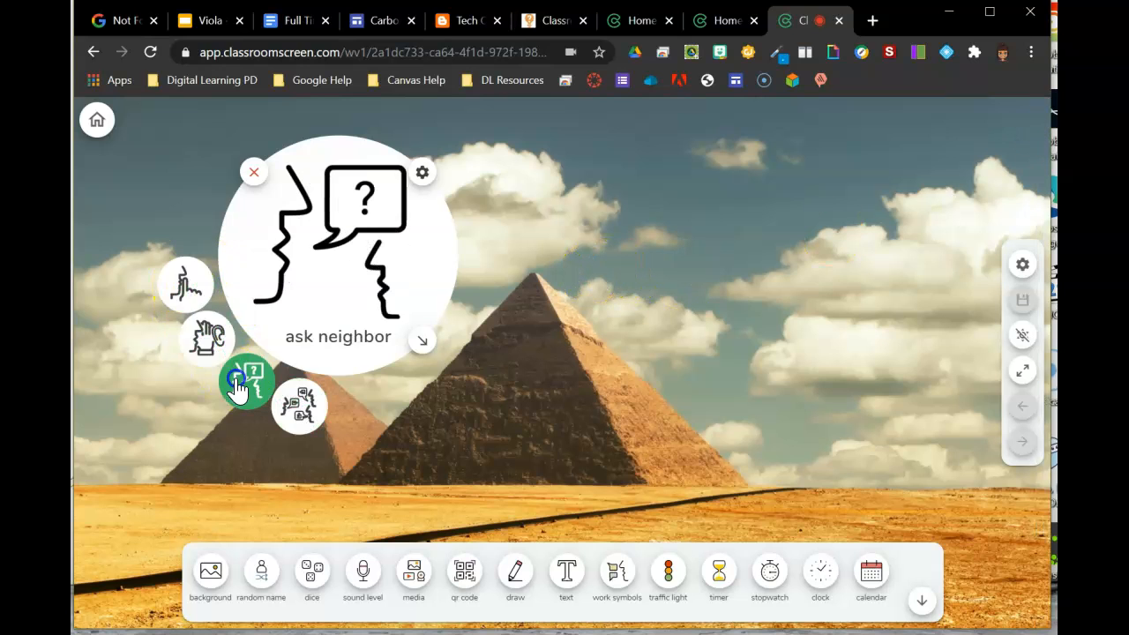
{"action": "left_click", "coordinate": [459, 462]}
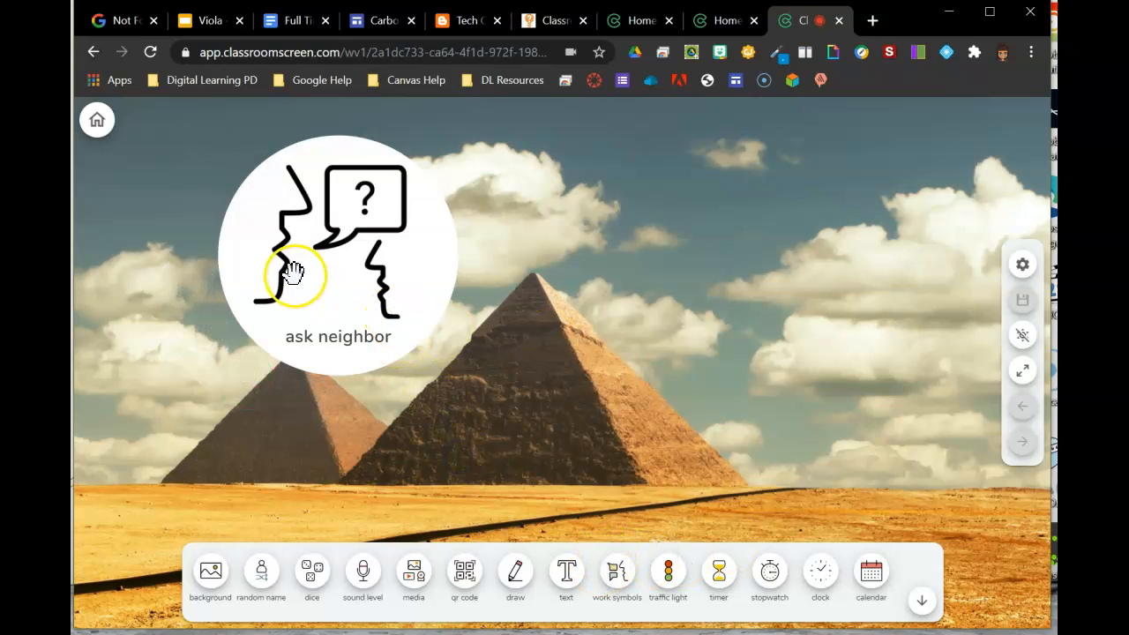
Step: Add a traffic light widget at the upper right and switch it through red, yellow and green
{"action": "left_click", "coordinate": [668, 572]}
{"action": "left_click_drag", "start_coordinate": [561, 261], "coordinate": [917, 311]}
{"action": "left_click", "coordinate": [872, 213]}
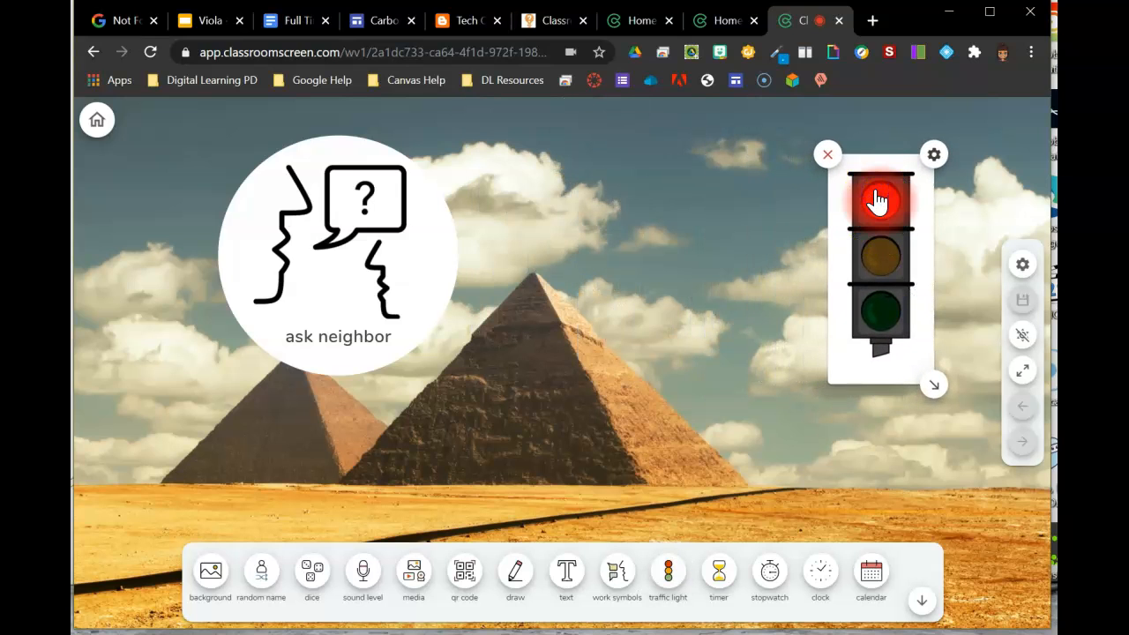
{"action": "left_click", "coordinate": [887, 252]}
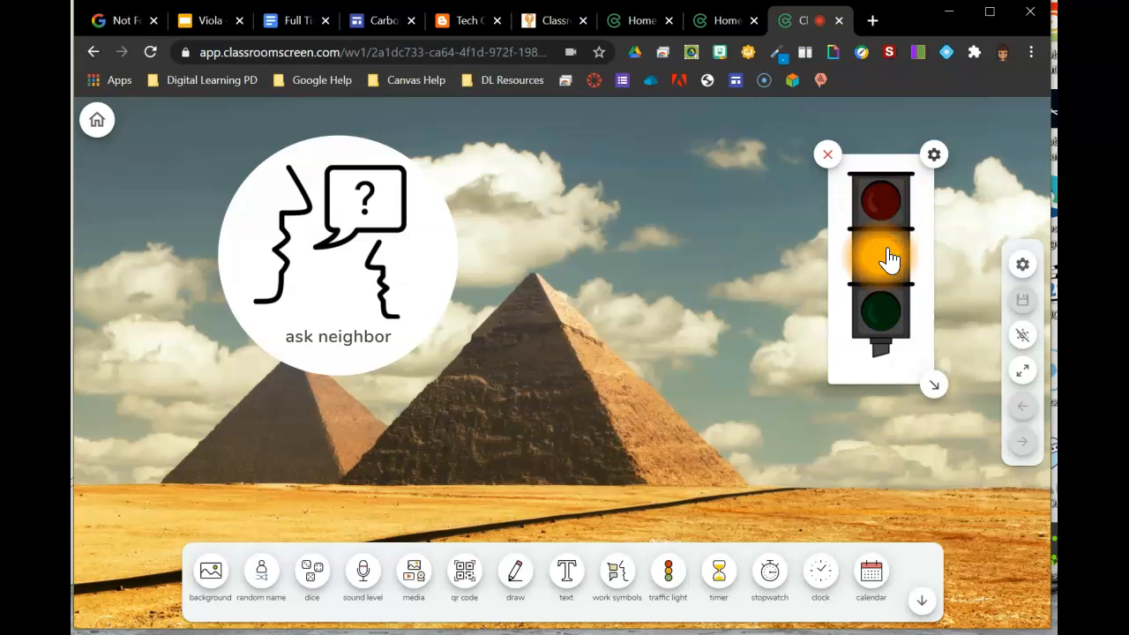
{"action": "left_click", "coordinate": [872, 316]}
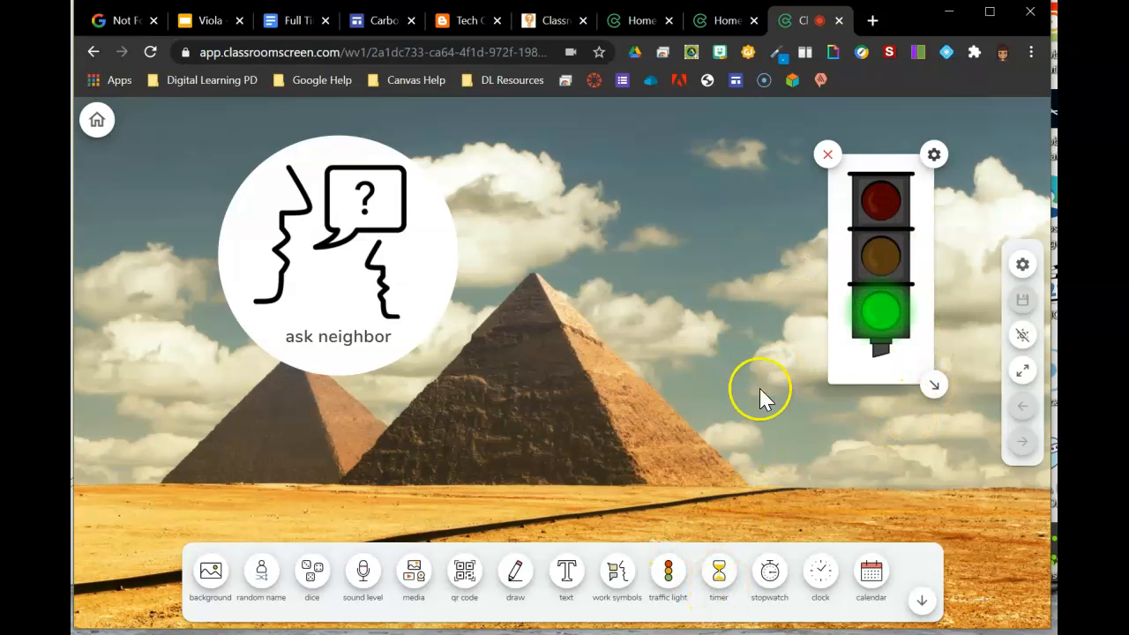
Step: Add a timer widget, nudge it into place, and choose an alarm sound for it
{"action": "left_click", "coordinate": [715, 572]}
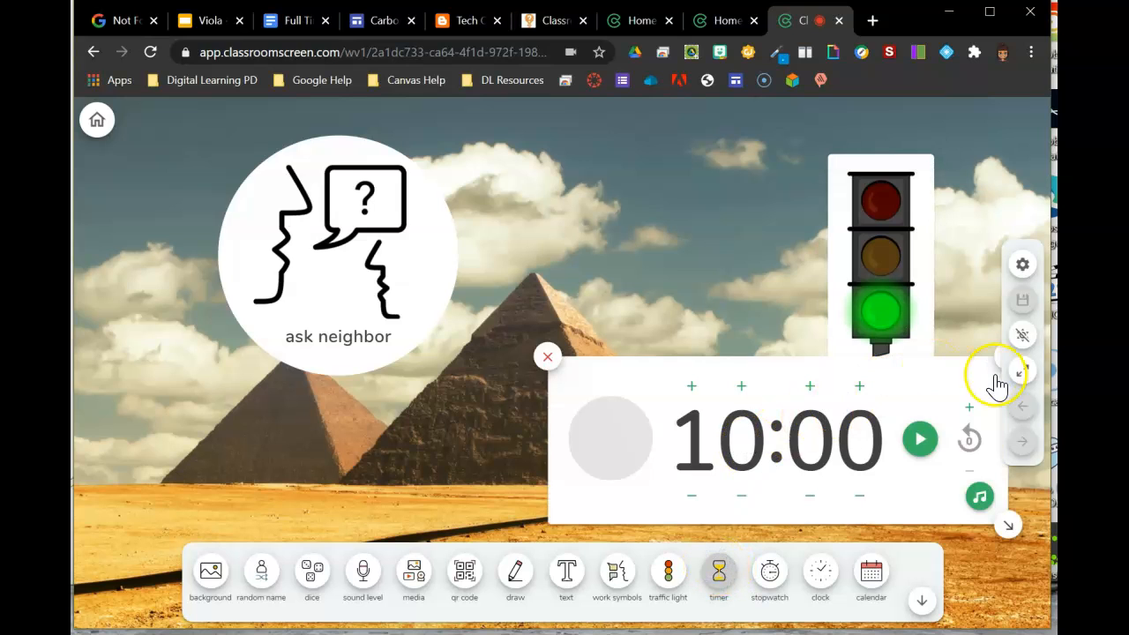
{"action": "left_click_drag", "start_coordinate": [975, 362], "coordinate": [959, 385]}
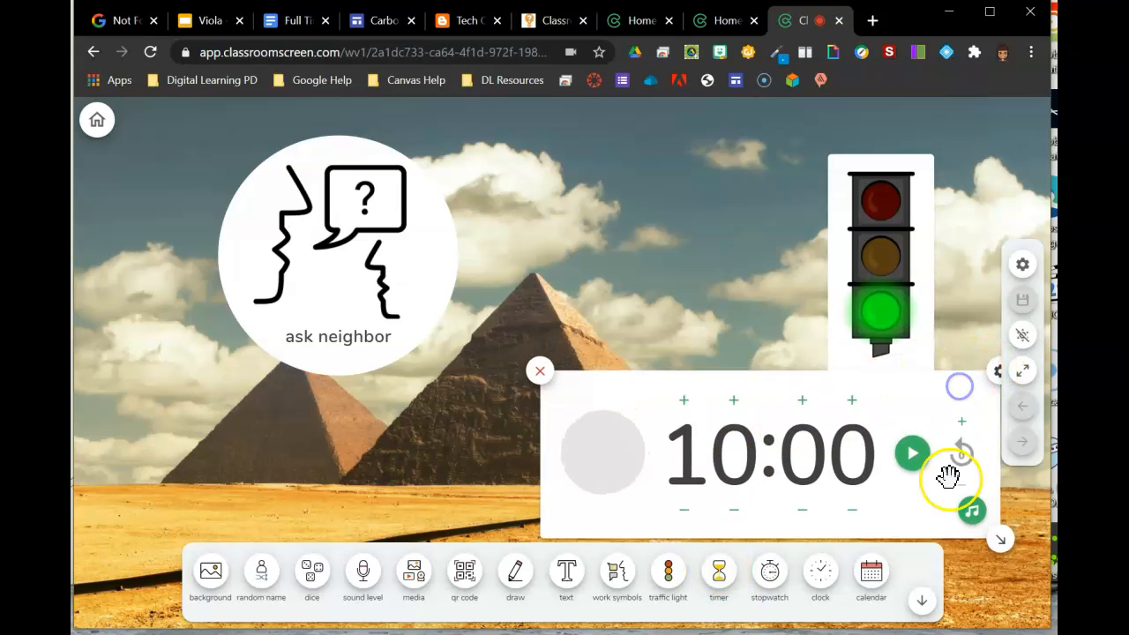
{"action": "left_click", "coordinate": [971, 511]}
{"action": "left_click", "coordinate": [650, 514]}
{"action": "left_click", "coordinate": [617, 513]}
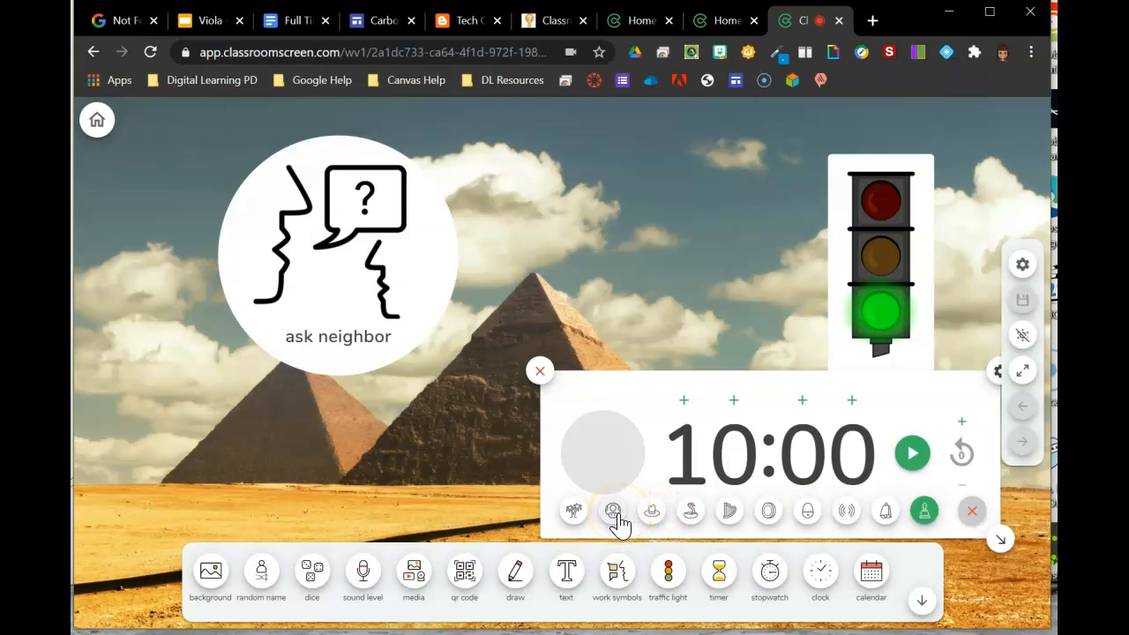
{"action": "left_click", "coordinate": [617, 512]}
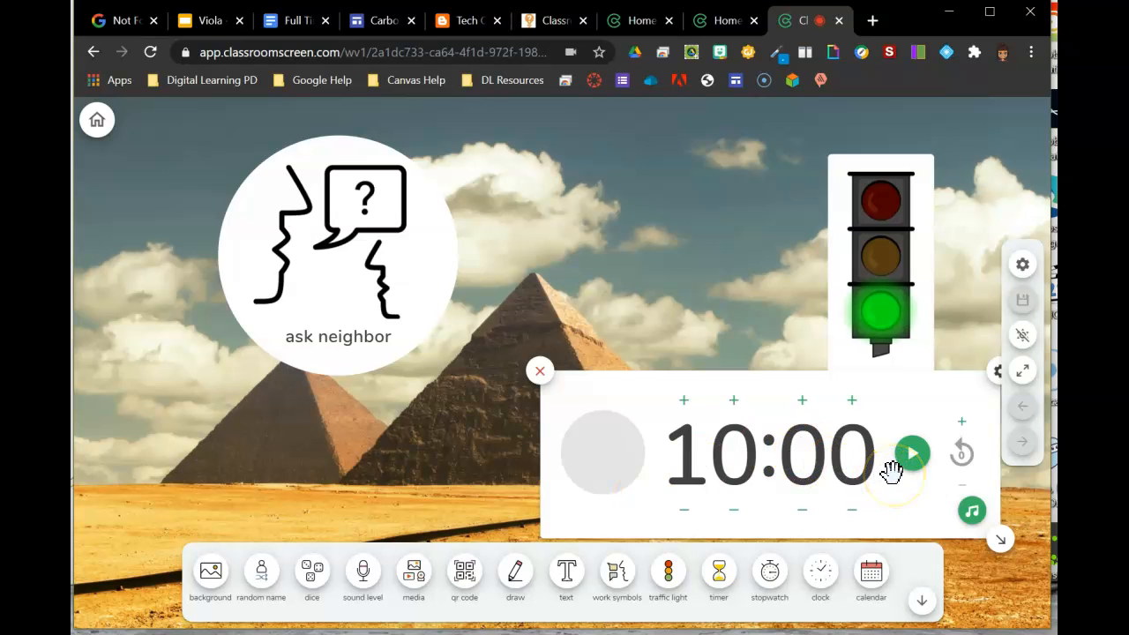
Step: Set the timer's repeat to 1 and its time to 01:00, let it run, then close the timer
{"action": "left_click", "coordinate": [964, 437]}
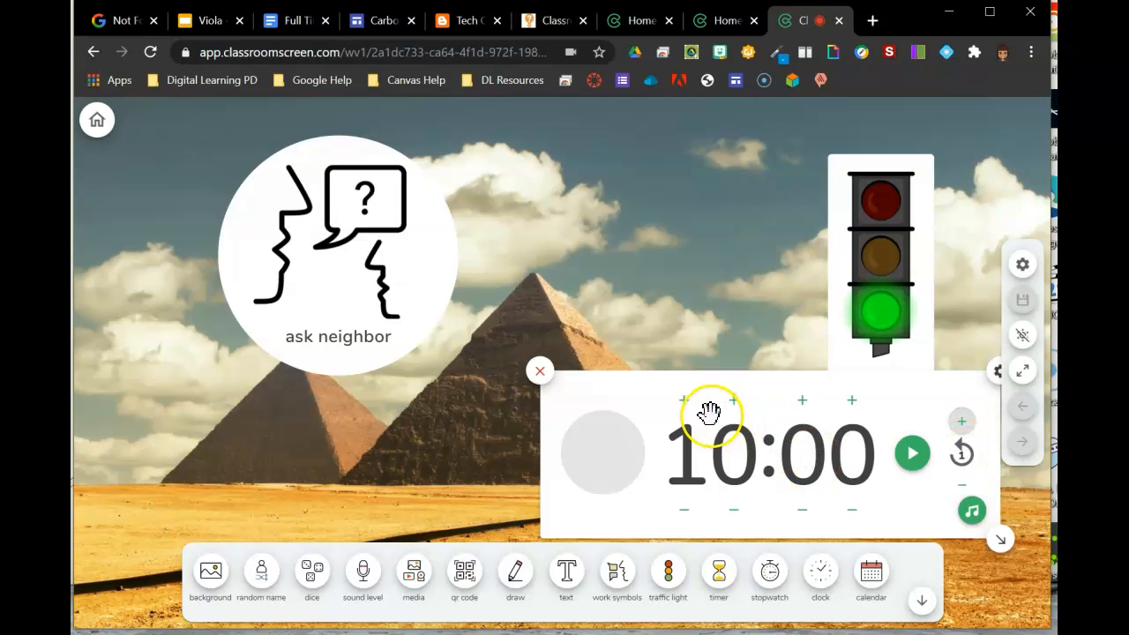
{"action": "left_click", "coordinate": [685, 510]}
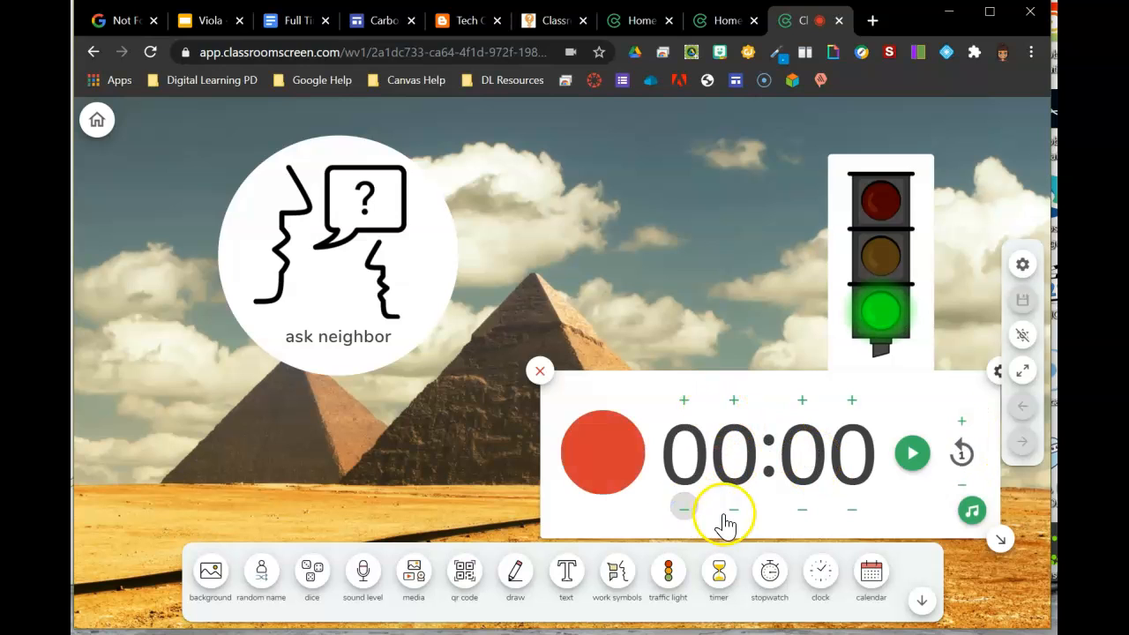
{"action": "left_click", "coordinate": [743, 412]}
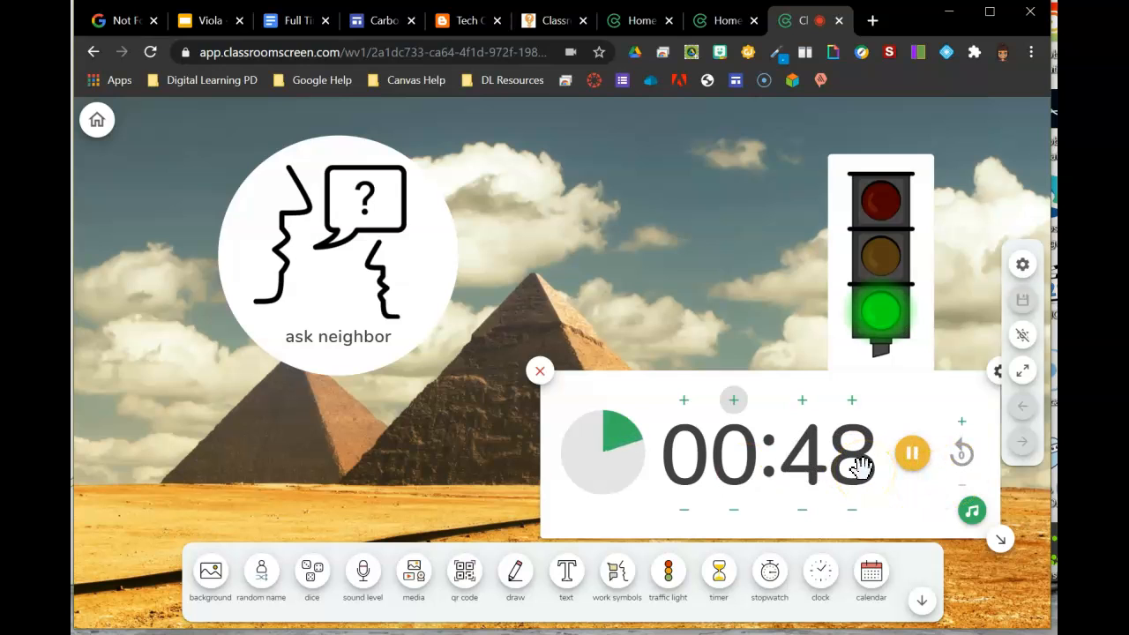
{"action": "left_click", "coordinate": [540, 371]}
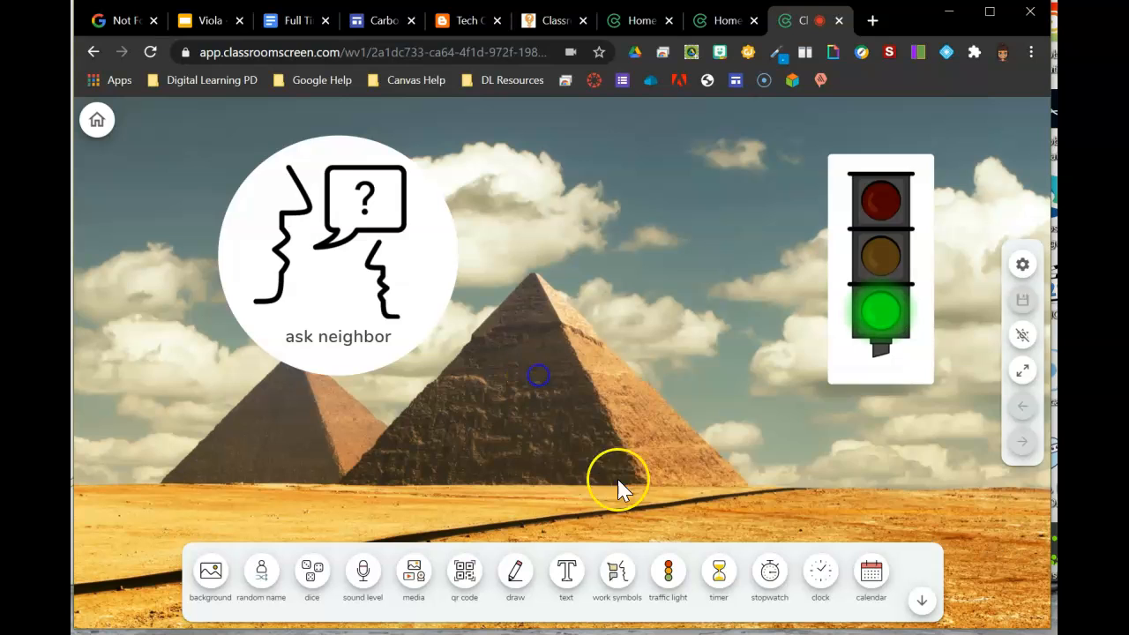
Step: Add a stopwatch widget, start it, and pause it
{"action": "left_click", "coordinate": [769, 573]}
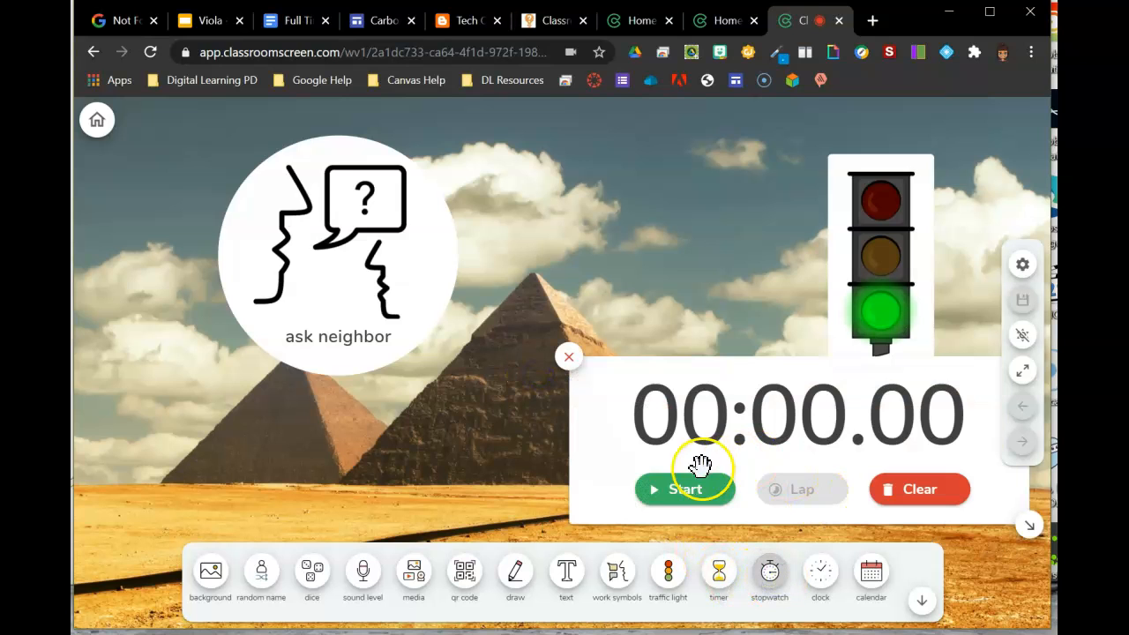
{"action": "left_click", "coordinate": [686, 492]}
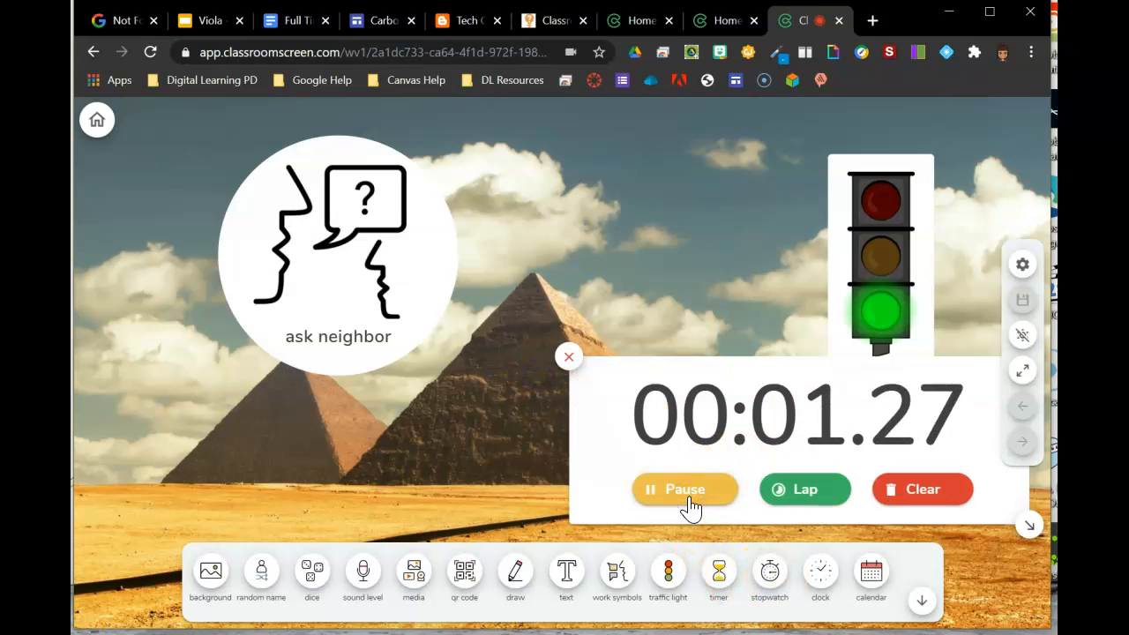
{"action": "left_click", "coordinate": [689, 499]}
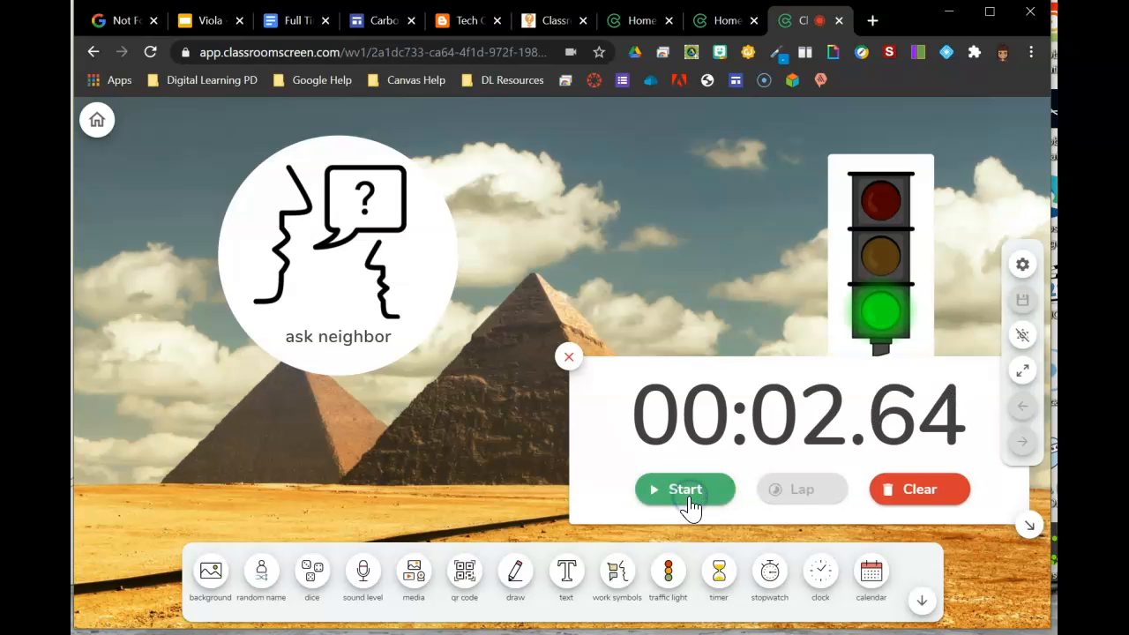
Step: Add a clock widget and toggle its 12-hour AM/PM display on and back off
{"action": "left_click", "coordinate": [818, 577]}
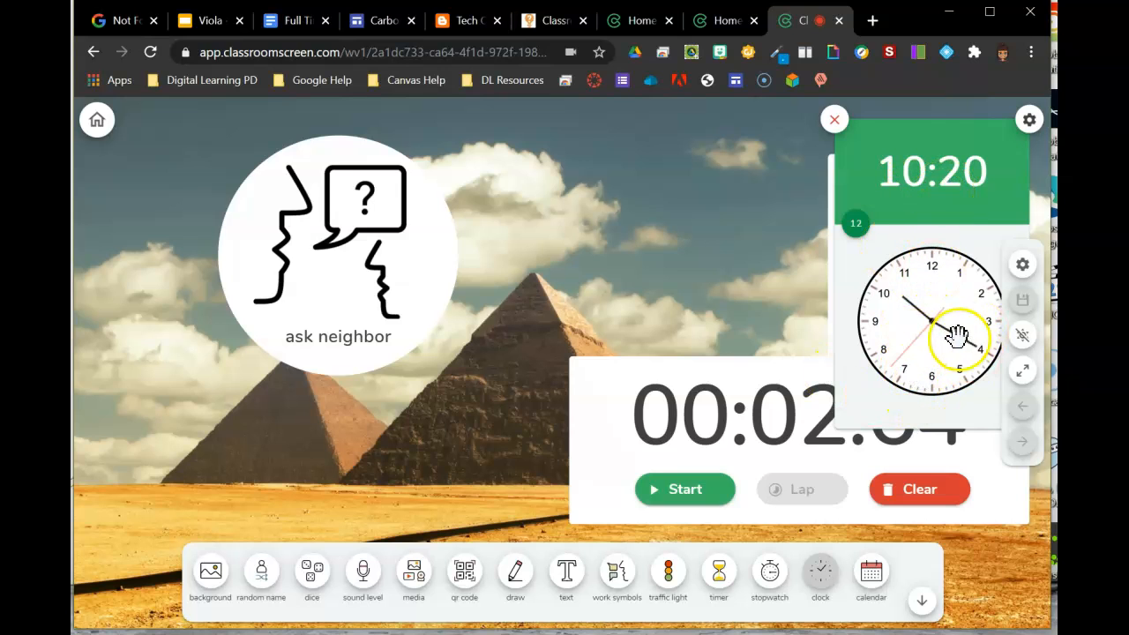
{"action": "left_click", "coordinate": [855, 225]}
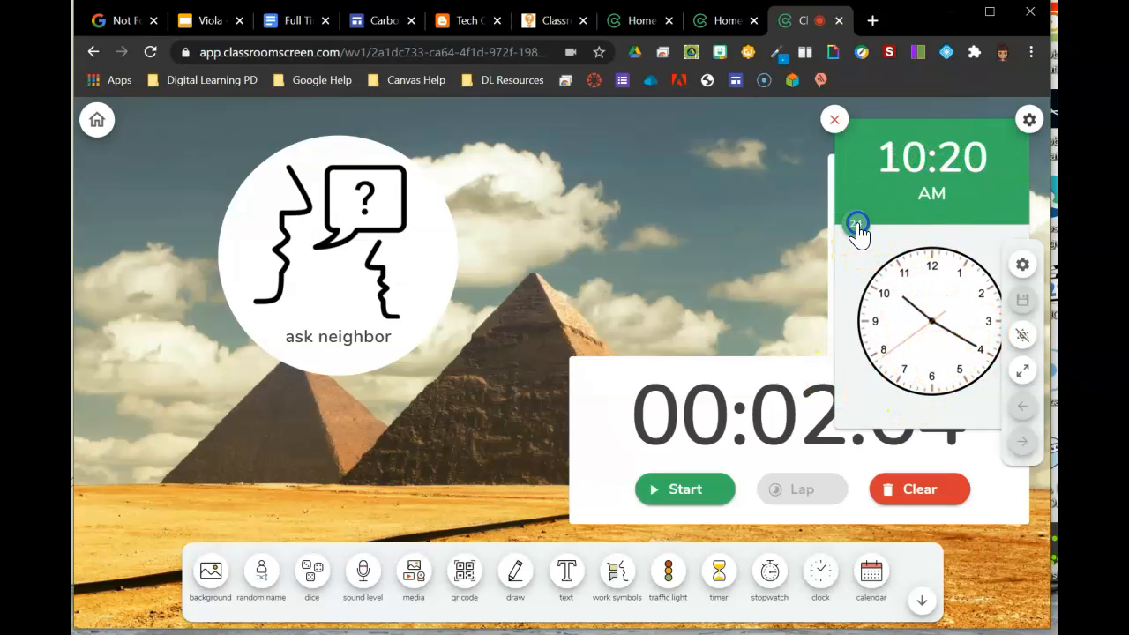
{"action": "left_click", "coordinate": [855, 225]}
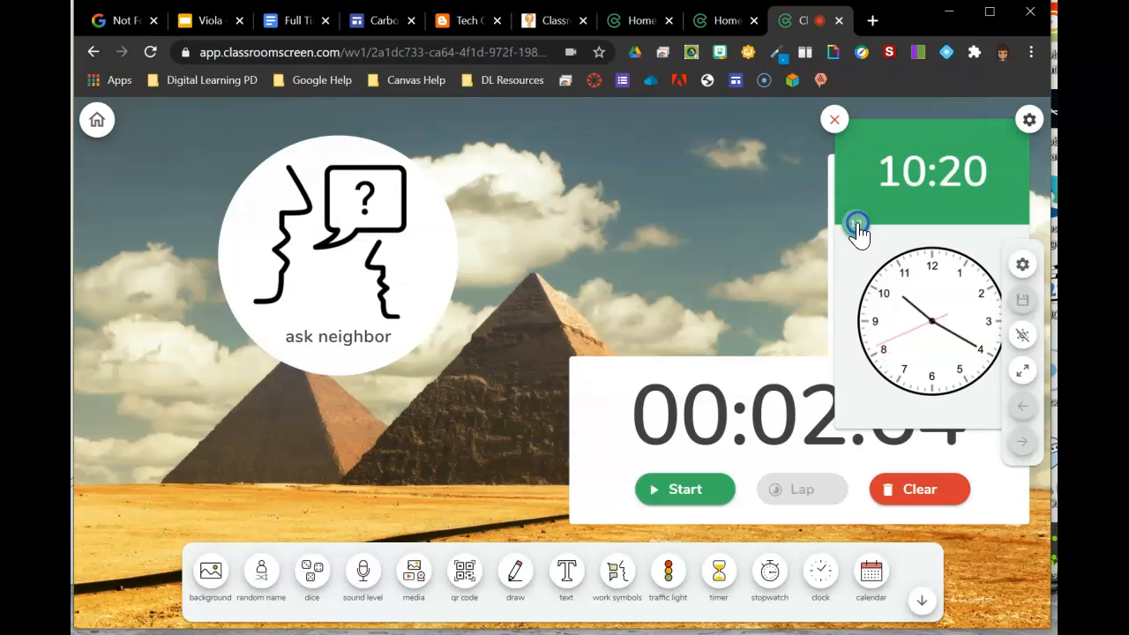
Step: Open and close the clock's settings, then remove the clock widget
{"action": "left_click", "coordinate": [1029, 119]}
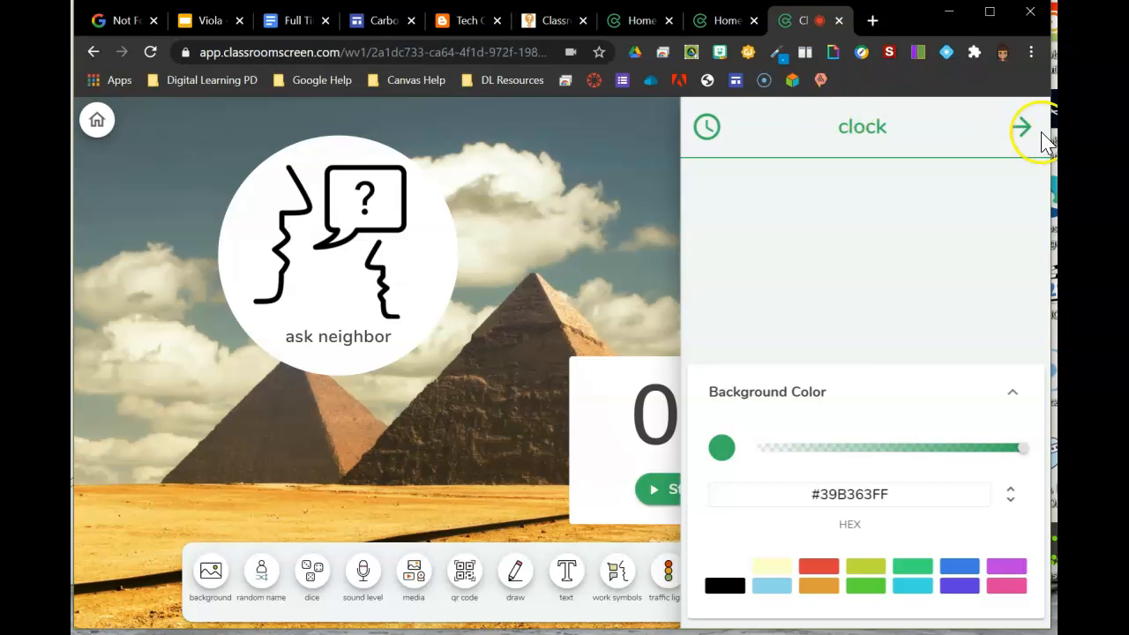
{"action": "left_click", "coordinate": [1023, 128]}
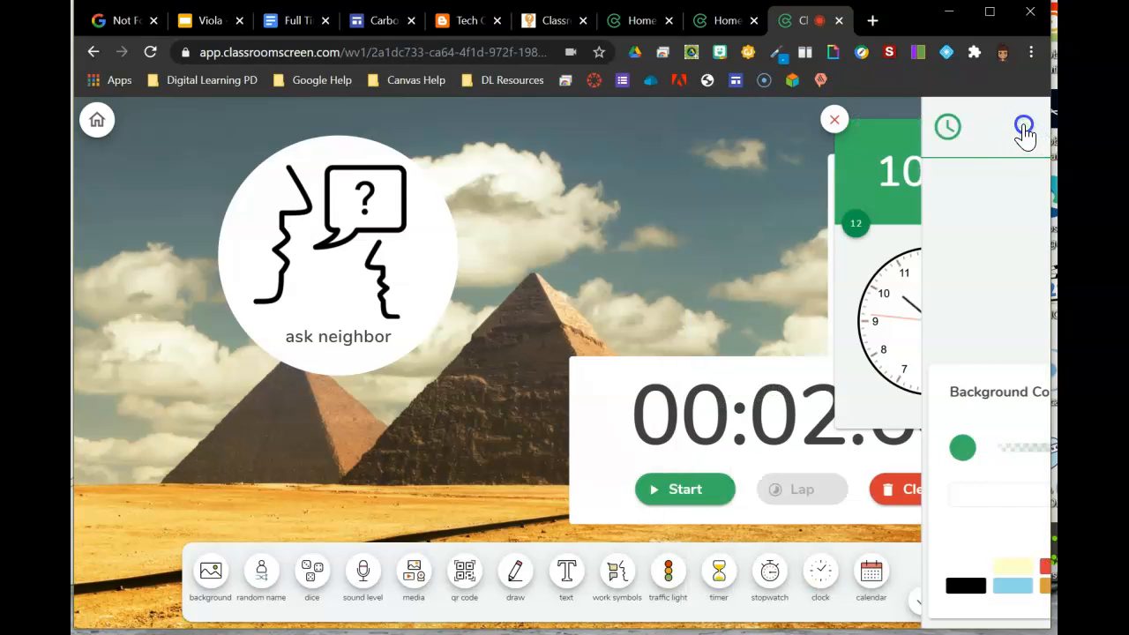
{"action": "left_click", "coordinate": [836, 123]}
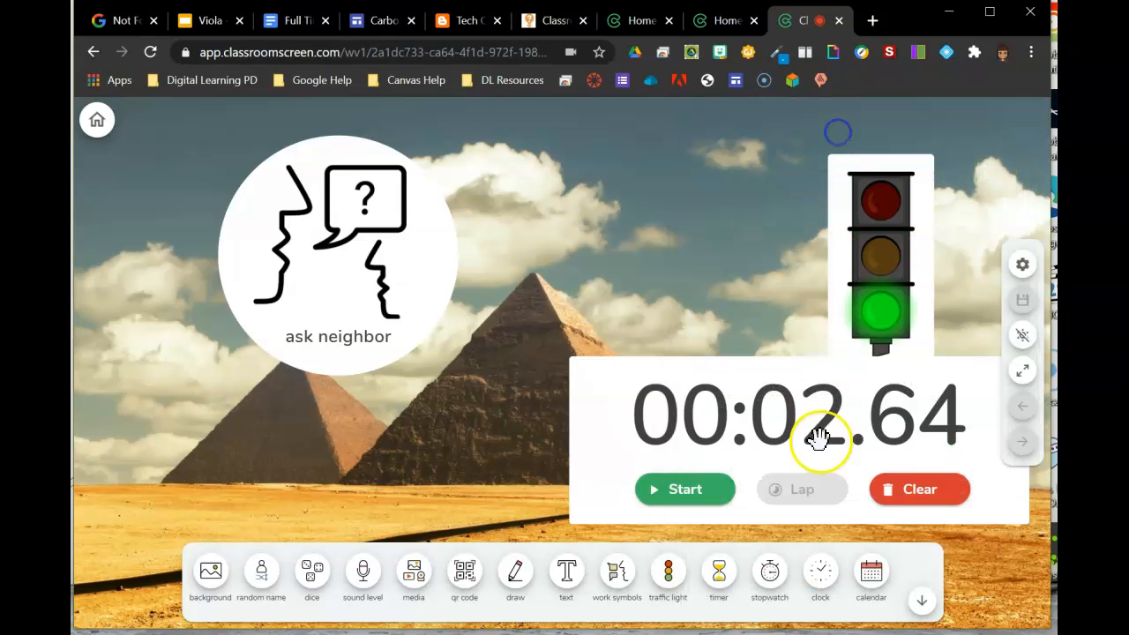
Step: Add a calendar widget, move it to the upper left, and close it
{"action": "left_click", "coordinate": [859, 588]}
{"action": "left_click_drag", "start_coordinate": [685, 146], "coordinate": [229, 232]}
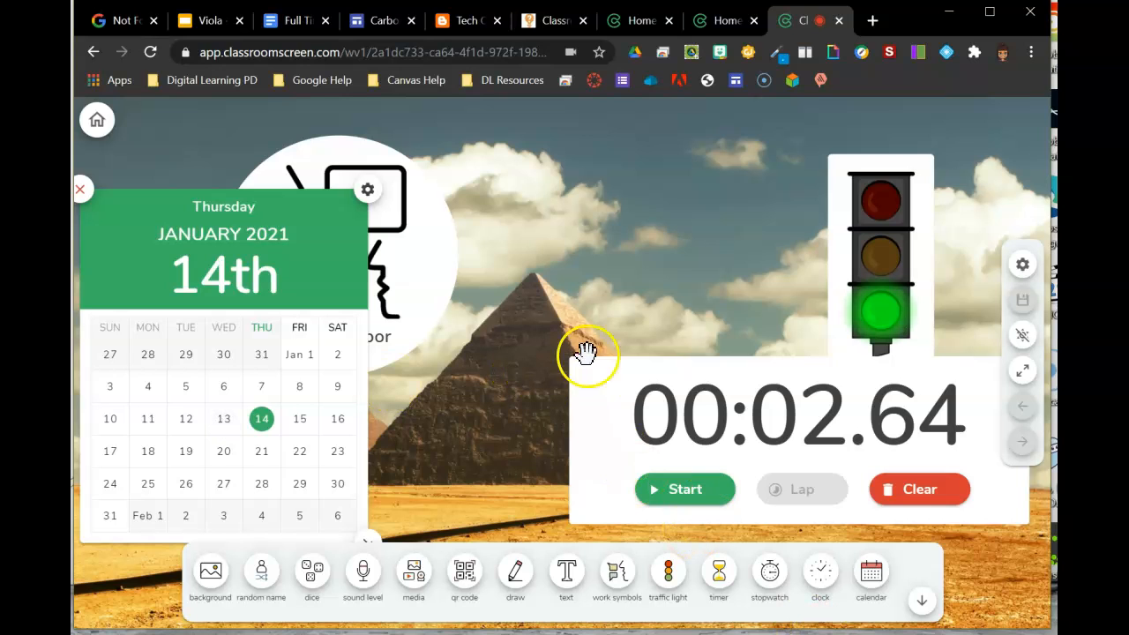
{"action": "left_click", "coordinate": [82, 189]}
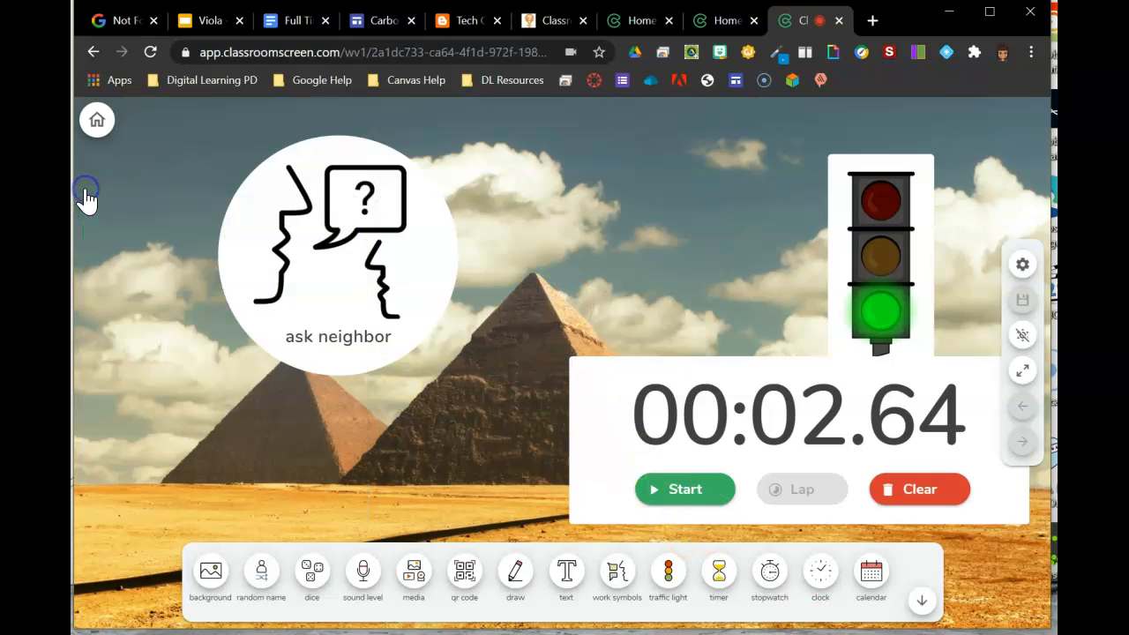